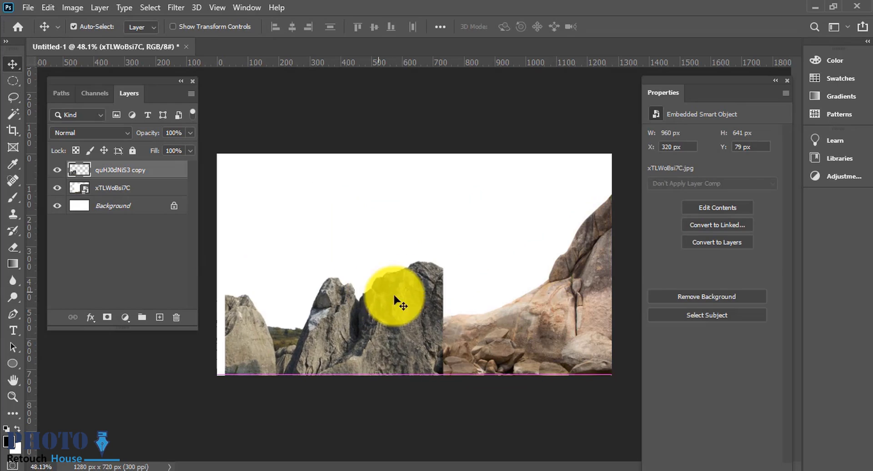
Step: Move the top rock layer far to the left and hide it
{"action": "key", "text": "r"}
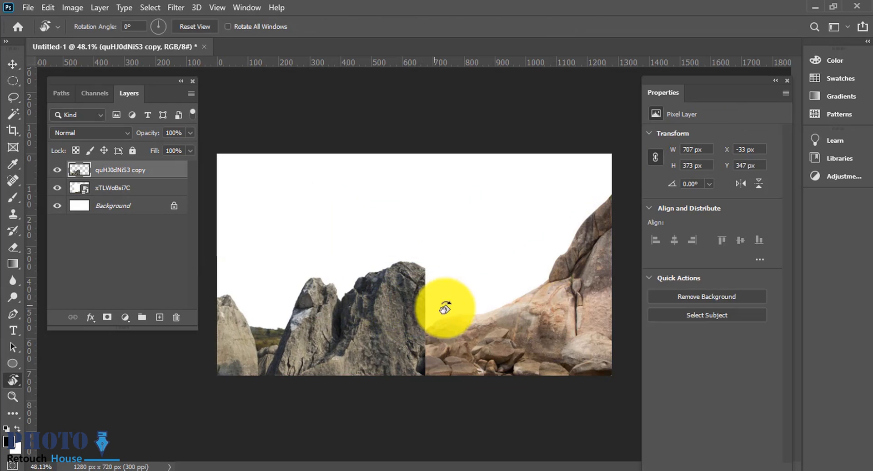
{"action": "left_click", "coordinate": [13, 64]}
{"action": "left_click_drag", "start_coordinate": [396, 371], "coordinate": [279, 353]}
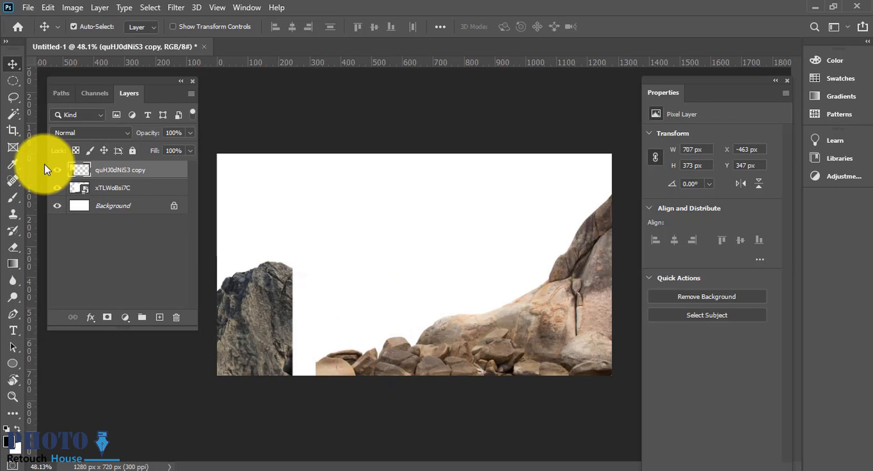
{"action": "left_click", "coordinate": [57, 169]}
Step: Duplicate the right rock layer and delete the extra second copy
{"action": "left_click", "coordinate": [396, 345]}
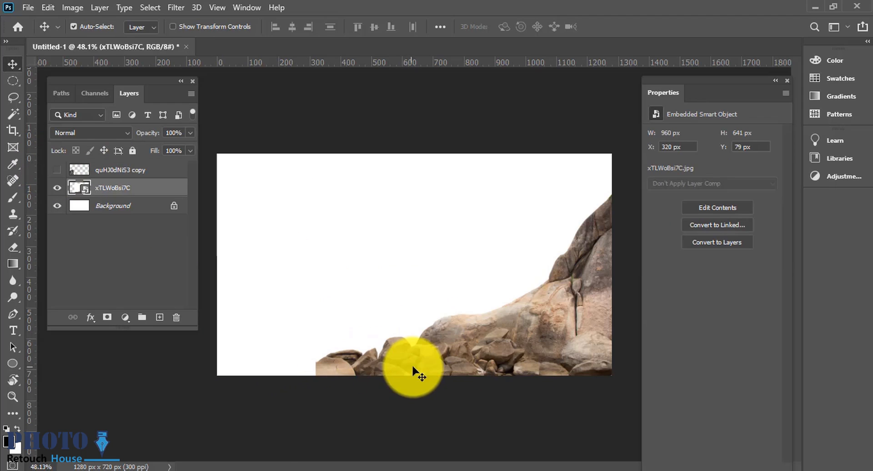
{"action": "key", "text": "ctrl+t"}
{"action": "right_click", "coordinate": [518, 344]}
{"action": "left_click", "coordinate": [548, 318]}
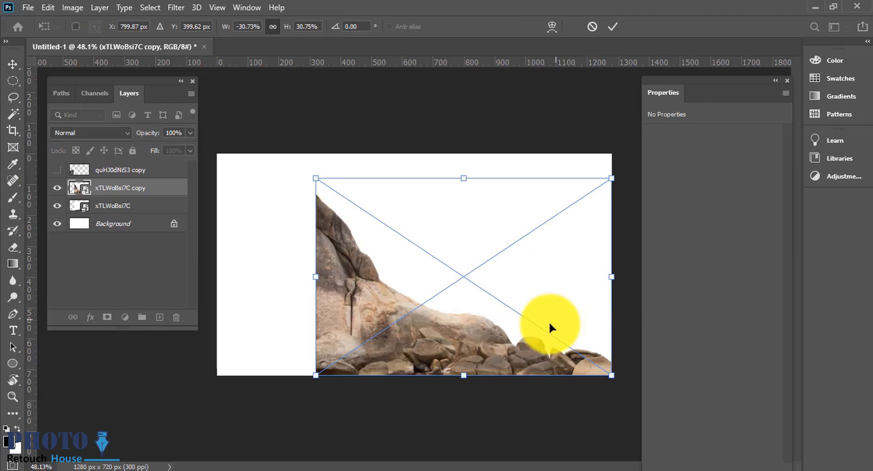
{"action": "key", "text": "Return"}
{"action": "key", "text": "ctrl+z"}
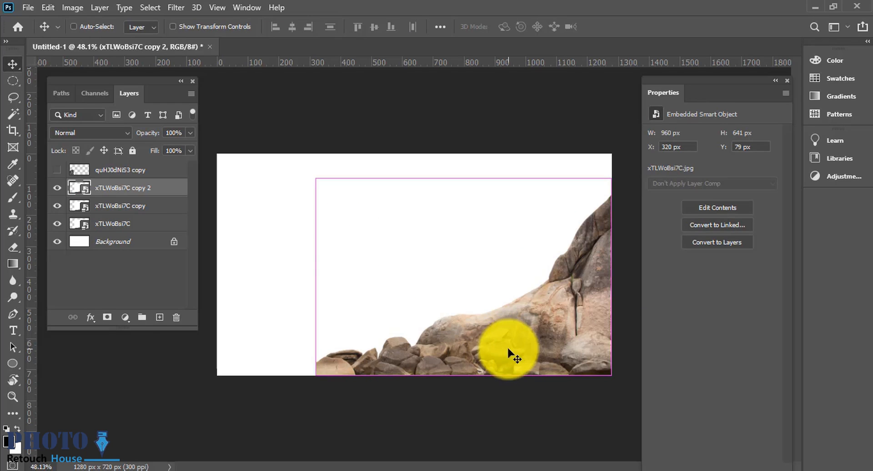
{"action": "left_click", "coordinate": [174, 320]}
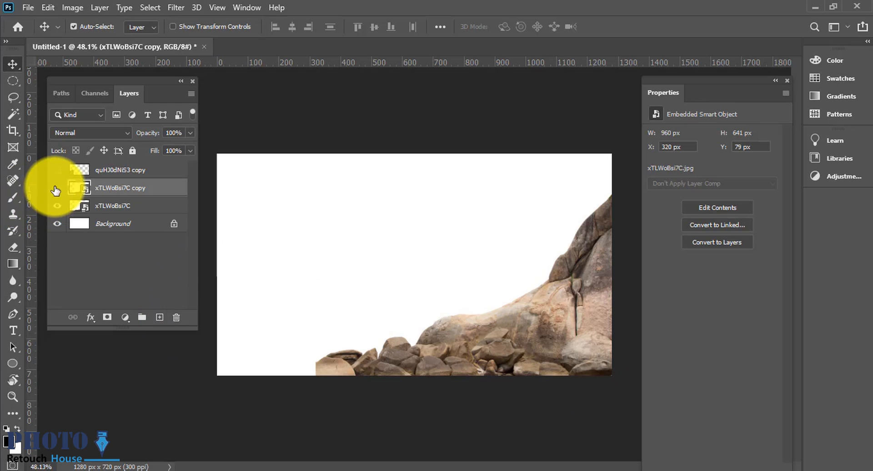
Step: Flip the rock copy horizontally with Free Transform and move it toward the left side of the canvas
{"action": "key", "text": "ctrl+t"}
{"action": "right_click", "coordinate": [475, 321]}
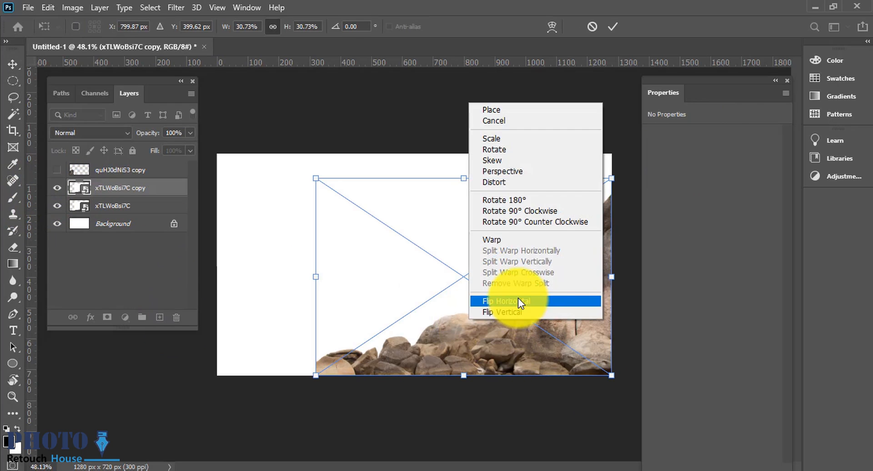
{"action": "left_click", "coordinate": [518, 298]}
{"action": "key", "text": "Return"}
{"action": "left_click_drag", "start_coordinate": [444, 359], "coordinate": [346, 358]}
Step: Select the white area of the flipped rock copy with the Magic Wand, feather it, and try to delete it
{"action": "key", "text": "w"}
{"action": "left_click", "coordinate": [349, 296]}
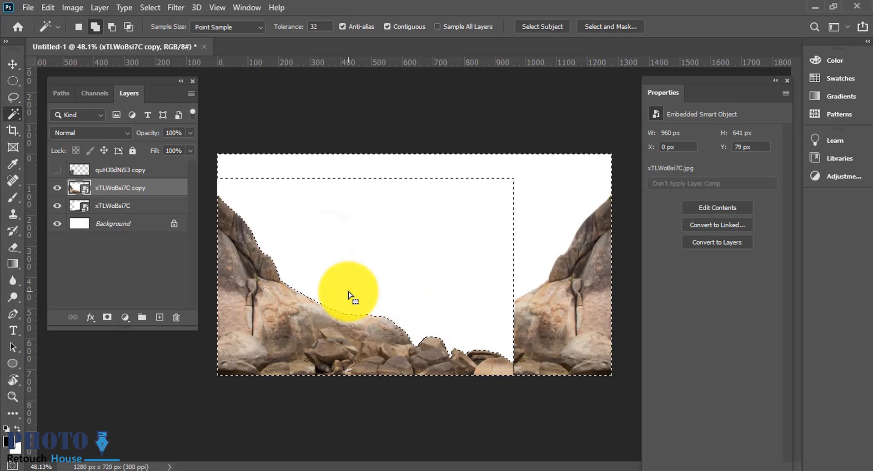
{"action": "key", "text": "shift+F6"}
{"action": "key", "text": "Return"}
{"action": "key", "text": "Delete"}
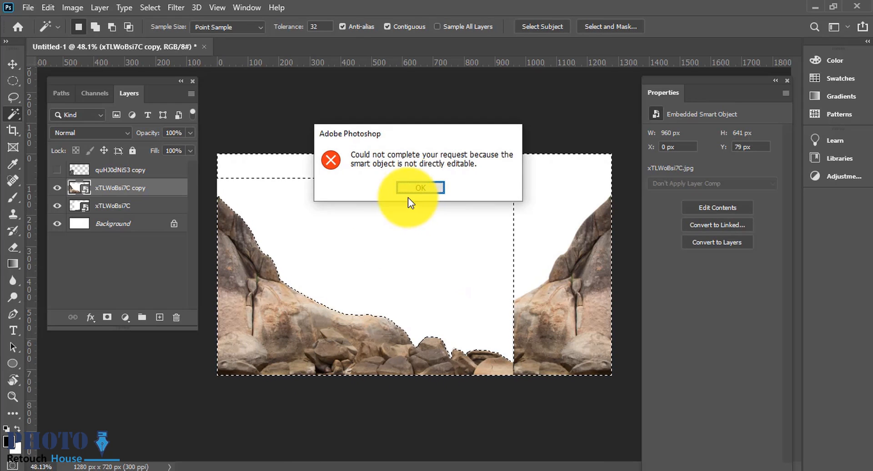
{"action": "left_click", "coordinate": [410, 191]}
Step: Rasterize the flipped rock copy layer, delete its selected white area, and deselect
{"action": "right_click", "coordinate": [150, 190]}
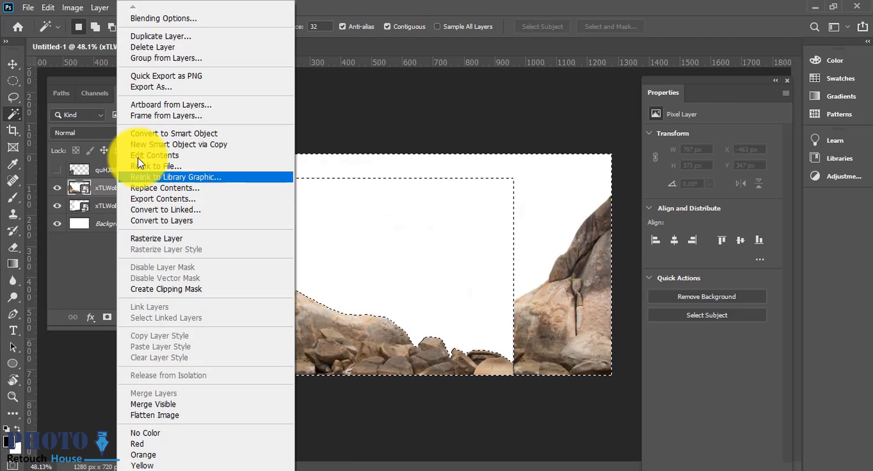
{"action": "left_click", "coordinate": [169, 238]}
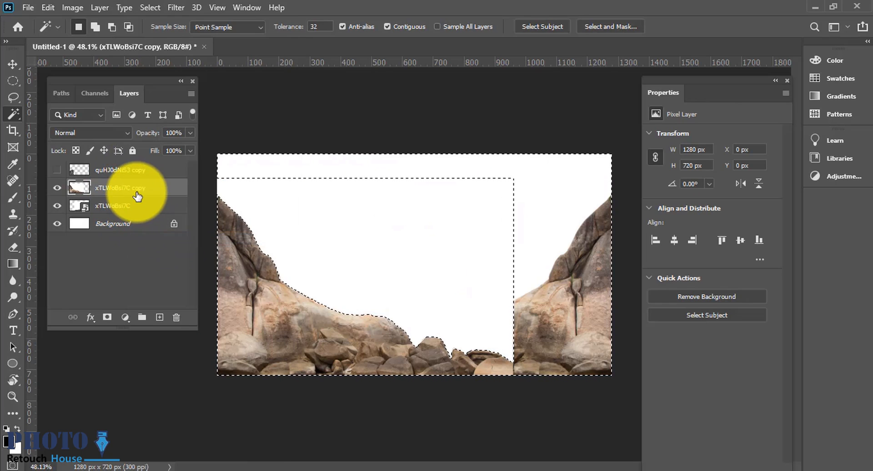
{"action": "key", "text": "Delete"}
{"action": "key", "text": "ctrl+z"}
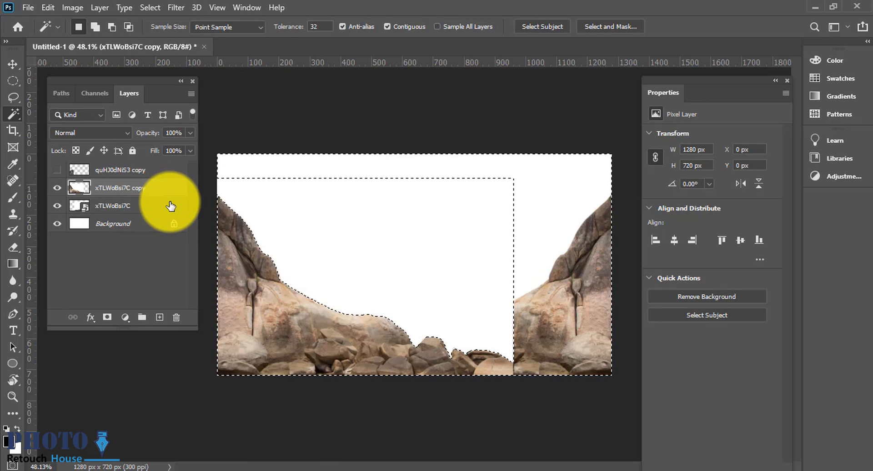
{"action": "key", "text": "Delete"}
{"action": "scroll", "coordinate": [488, 345], "scroll_direction": "up", "scroll_amount": 5}
{"action": "scroll", "coordinate": [489, 345], "scroll_direction": "down", "scroll_amount": 6}
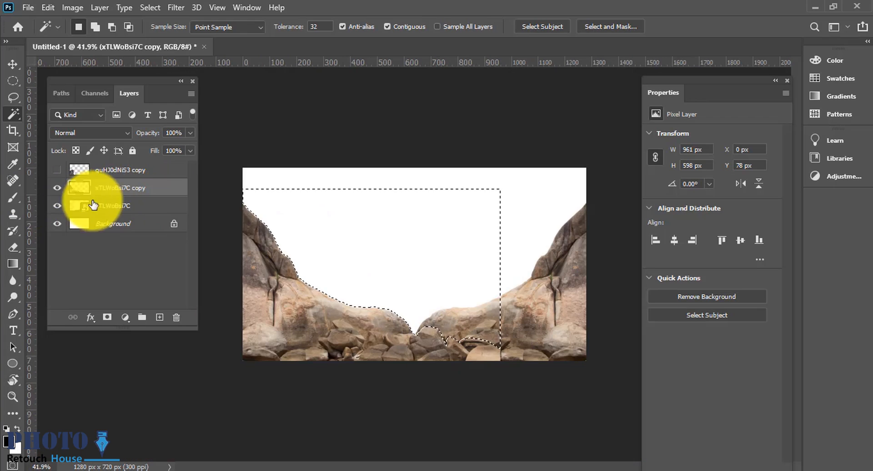
{"action": "key", "text": "ctrl+d"}
Step: Shift the flipped rock copy further left
{"action": "left_click", "coordinate": [13, 63]}
{"action": "left_click_drag", "start_coordinate": [400, 348], "coordinate": [318, 350]}
{"action": "scroll", "coordinate": [409, 361], "scroll_direction": "up", "scroll_amount": 4}
{"action": "key", "text": "e"}
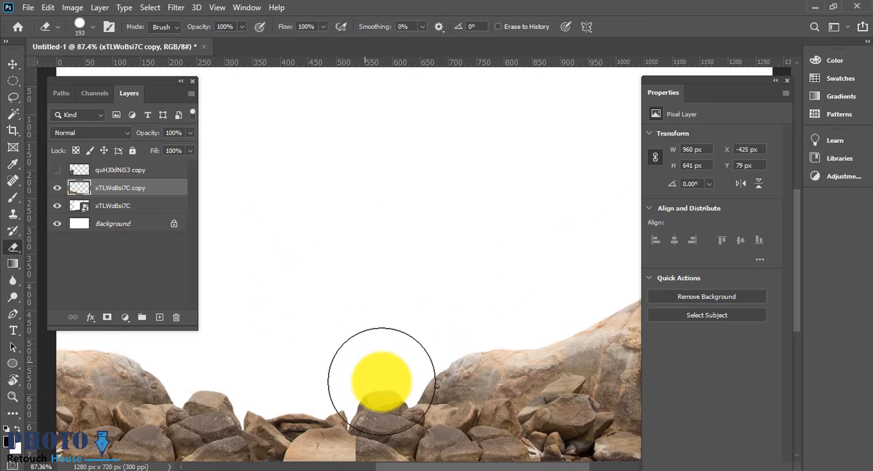
{"action": "scroll", "coordinate": [440, 411], "scroll_direction": "down", "scroll_amount": 3}
Step: Rasterize the original right rock layer
{"action": "left_click", "coordinate": [117, 206]}
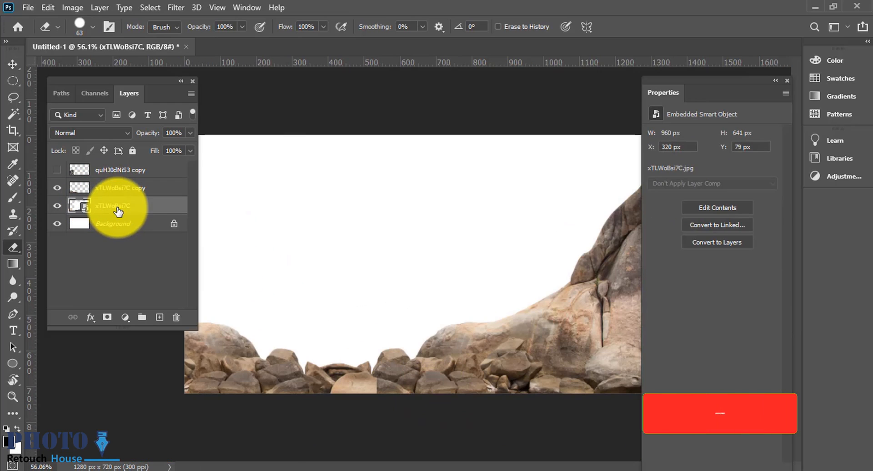
{"action": "right_click", "coordinate": [117, 209]}
{"action": "left_click", "coordinate": [215, 179]}
Step: Select the right rock layer's white area with the Magic Wand, feather the selection, and deselect
{"action": "key", "text": "w"}
{"action": "left_click", "coordinate": [508, 269]}
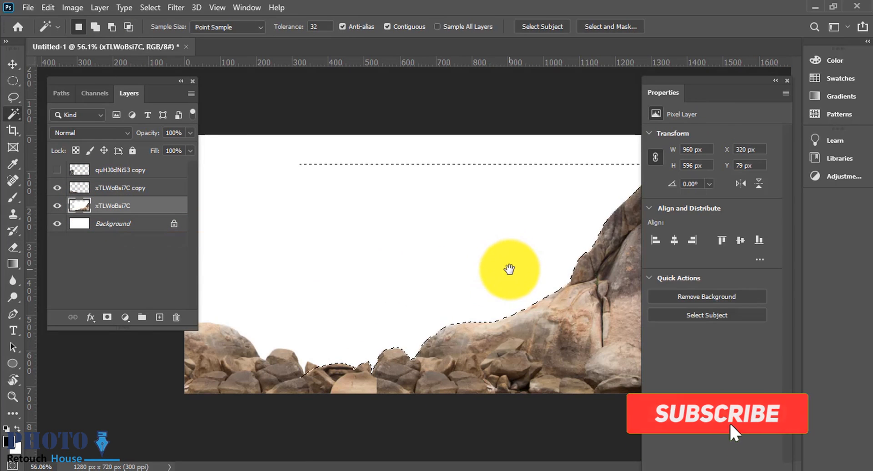
{"action": "scroll", "coordinate": [489, 274], "scroll_direction": "up", "scroll_amount": 1}
{"action": "key", "text": "shift+F6"}
{"action": "key", "text": "Return"}
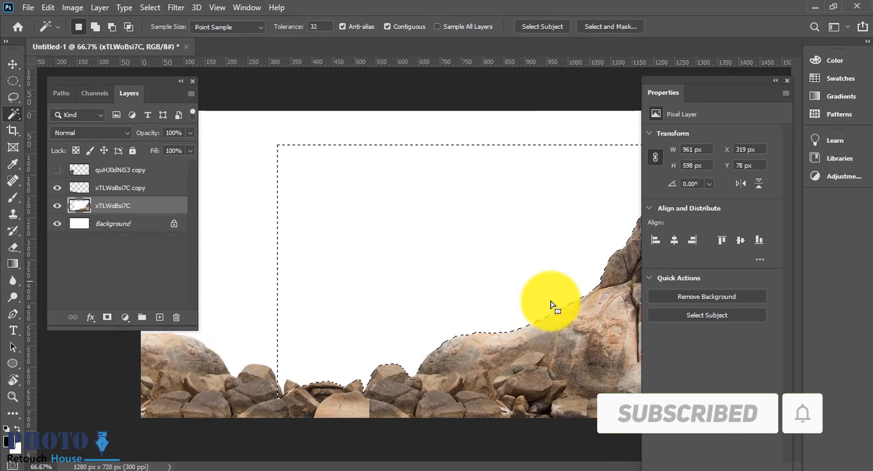
{"action": "key", "text": "ctrl+d"}
Step: Reposition the flipped rock copy and add a layer mask to it
{"action": "left_click_drag", "start_coordinate": [444, 316], "coordinate": [427, 354]}
{"action": "left_click", "coordinate": [14, 66]}
{"action": "left_click_drag", "start_coordinate": [257, 374], "coordinate": [93, 243]}
{"action": "left_click", "coordinate": [107, 321]}
Step: Paint on the rock copy's mask with a soft brush to blend the seam between the rocks
{"action": "key", "text": "b"}
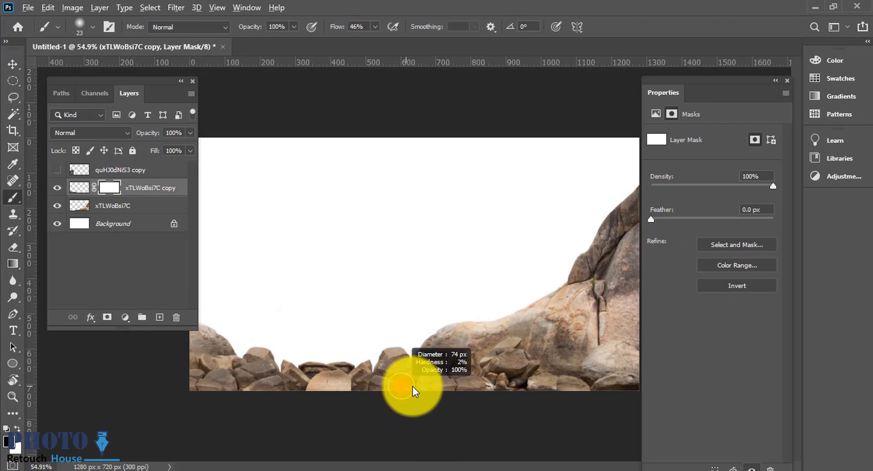
{"action": "mouse_move", "coordinate": [381, 388]}
{"action": "left_mouse_down"}
{"action": "mouse_move", "coordinate": [316, 385]}
{"action": "mouse_move", "coordinate": [386, 388]}
{"action": "mouse_move", "coordinate": [320, 392]}
{"action": "left_mouse_up"}
{"action": "scroll", "coordinate": [389, 413], "scroll_direction": "down", "scroll_amount": 5}
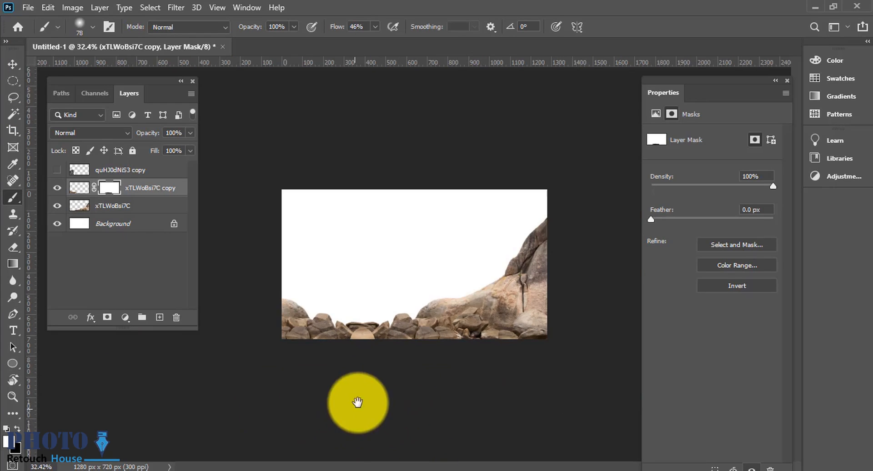
Step: Place the elephant image into the document
{"action": "left_click", "coordinate": [12, 64]}
{"action": "scroll", "coordinate": [523, 313], "scroll_direction": "up", "scroll_amount": 4}
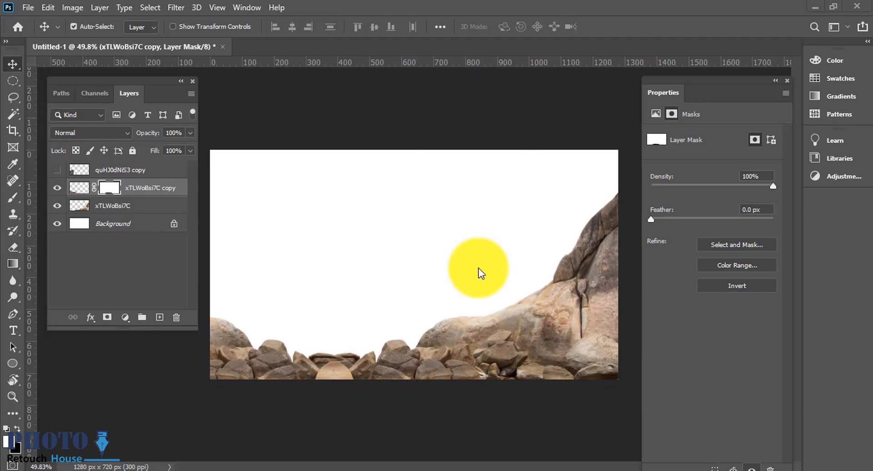
{"action": "left_click_drag", "start_coordinate": [478, 268], "coordinate": [488, 272]}
{"action": "key", "text": "Return"}
Step: Select the white area around the elephant with the Magic Wand and try to delete it
{"action": "key", "text": "w"}
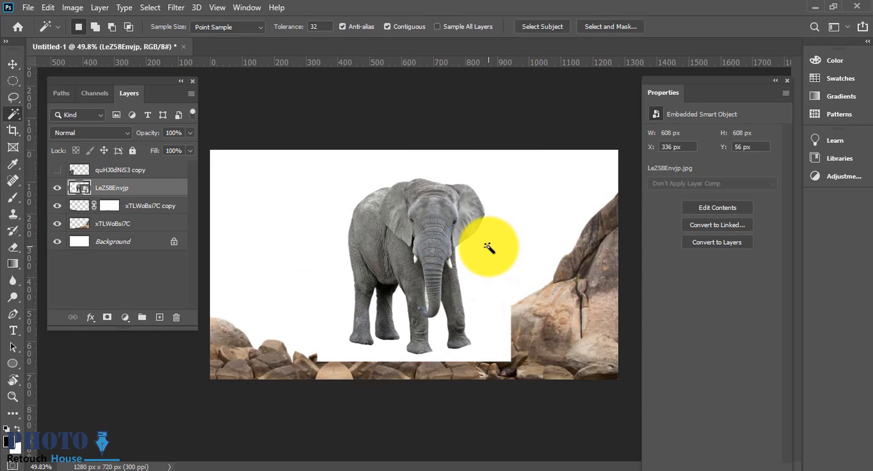
{"action": "scroll", "coordinate": [500, 272], "scroll_direction": "up", "scroll_amount": 8}
{"action": "scroll", "coordinate": [534, 284], "scroll_direction": "up", "scroll_amount": 1}
{"action": "left_click", "coordinate": [535, 288]}
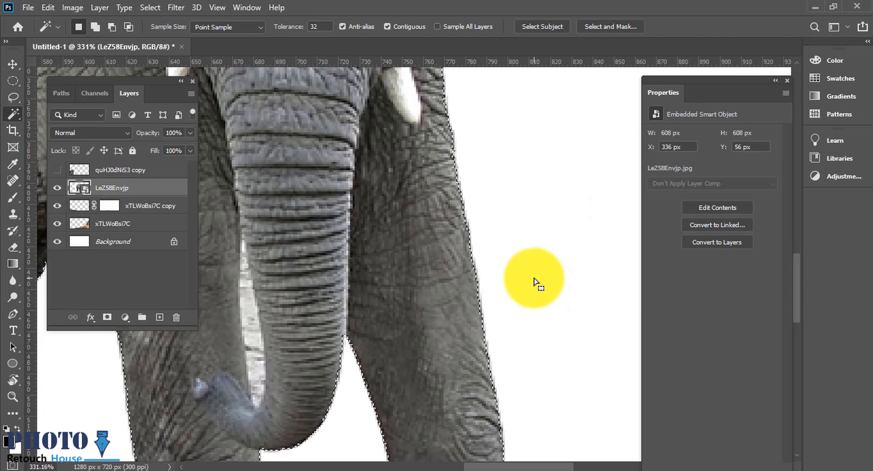
{"action": "key", "text": "Delete"}
{"action": "left_click", "coordinate": [411, 187]}
Step: Rasterize the elephant layer and remove its selected white background
{"action": "right_click", "coordinate": [105, 190]}
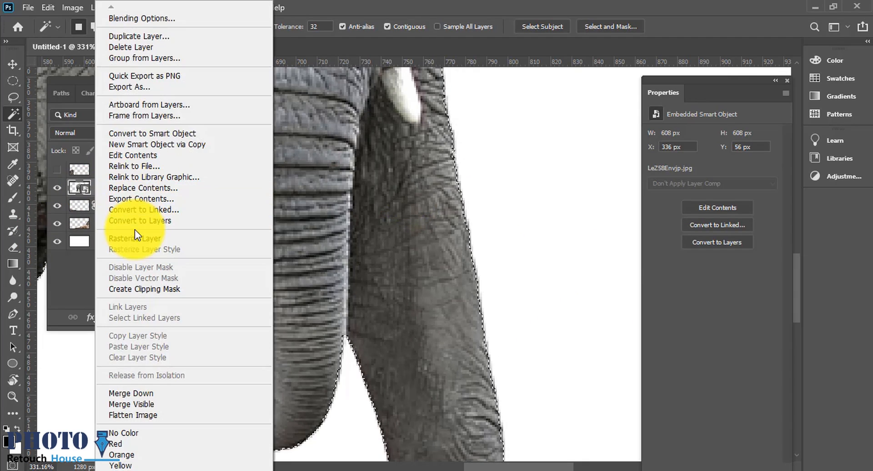
{"action": "left_click", "coordinate": [125, 235]}
{"action": "scroll", "coordinate": [492, 316], "scroll_direction": "down", "scroll_amount": 1}
{"action": "scroll", "coordinate": [492, 317], "scroll_direction": "down", "scroll_amount": 1}
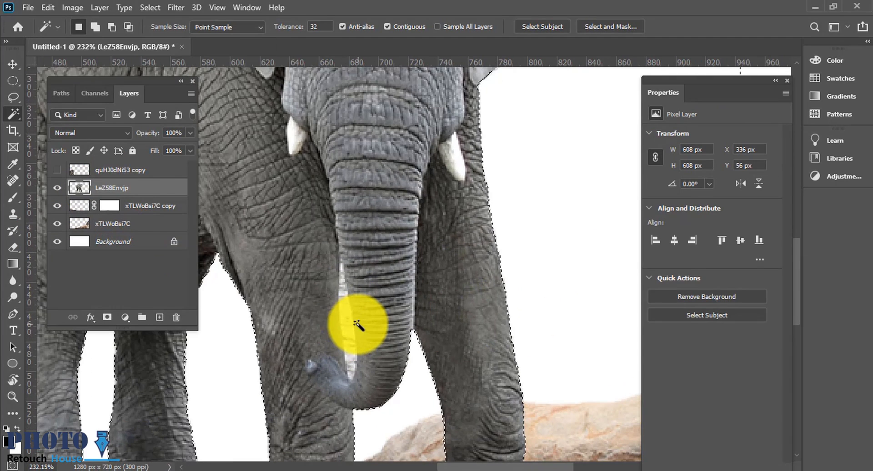
{"action": "scroll", "coordinate": [351, 300], "scroll_direction": "up", "scroll_amount": 2}
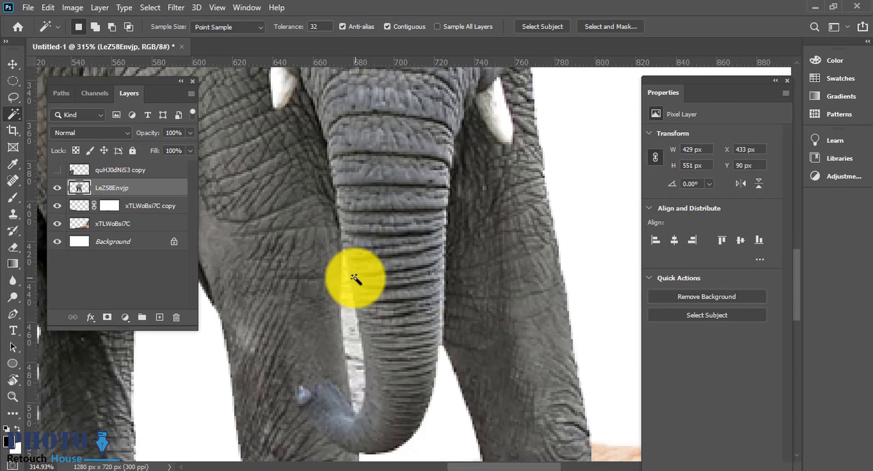
Step: Trace the white gap between the elephant's trunk and leg with the Pen tool and convert the path to a selection
{"action": "key", "text": "p"}
{"action": "scroll", "coordinate": [345, 416], "scroll_direction": "up", "scroll_amount": 1}
{"action": "left_click_drag", "start_coordinate": [355, 432], "coordinate": [342, 374]}
{"action": "scroll", "coordinate": [344, 289], "scroll_direction": "down", "scroll_amount": 1}
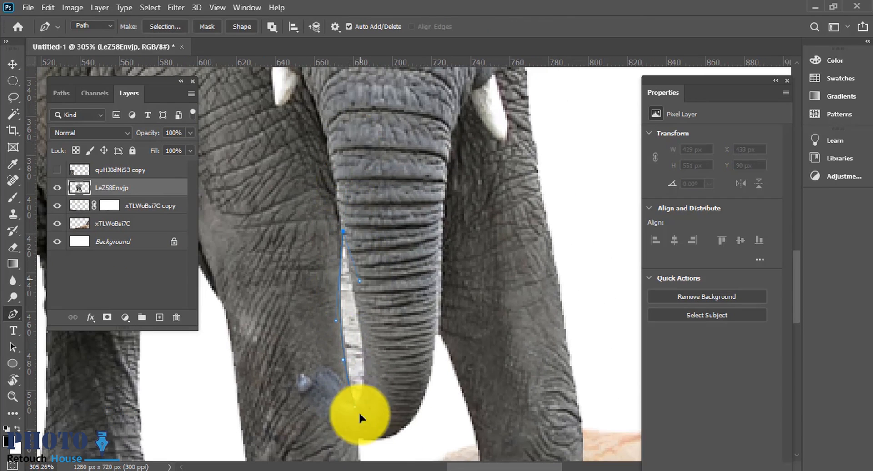
{"action": "key", "text": "ctrl+Return"}
{"action": "scroll", "coordinate": [409, 369], "scroll_direction": "down", "scroll_amount": 5}
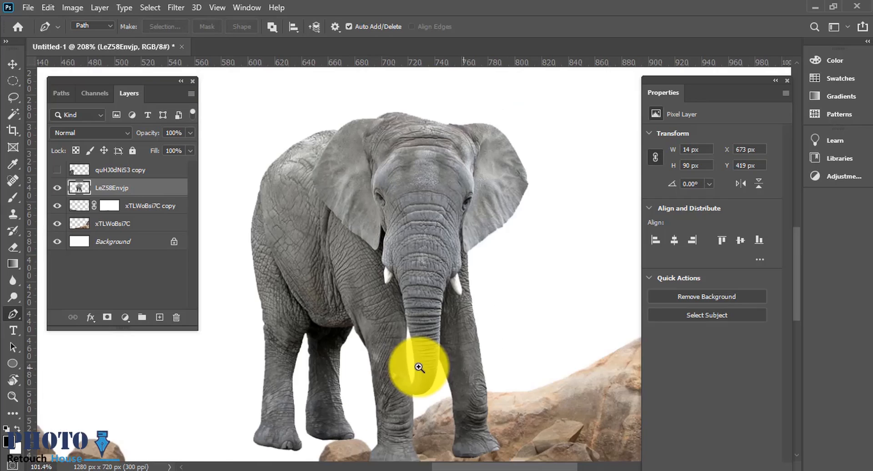
Step: Deselect and move the elephant toward the centre of the rocks
{"action": "scroll", "coordinate": [366, 338], "scroll_direction": "down", "scroll_amount": 1}
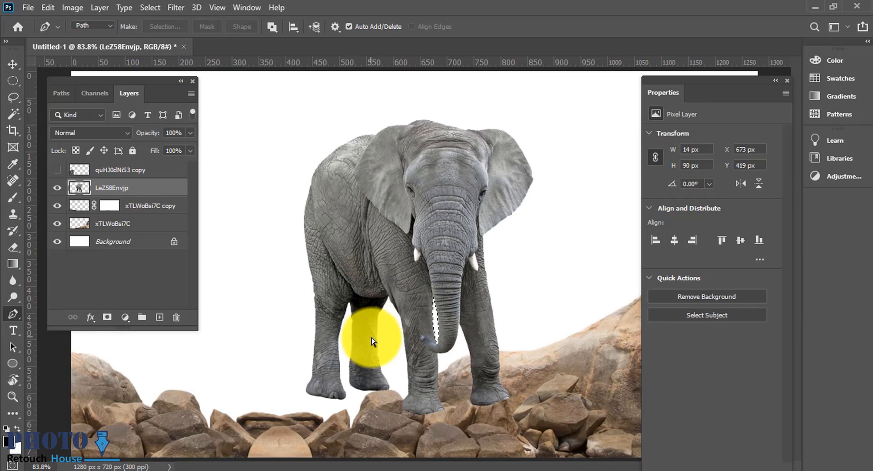
{"action": "key", "text": "ctrl+d"}
{"action": "key", "text": "ctrl+0"}
{"action": "left_click", "coordinate": [12, 65]}
{"action": "left_click_drag", "start_coordinate": [387, 343], "coordinate": [428, 328]}
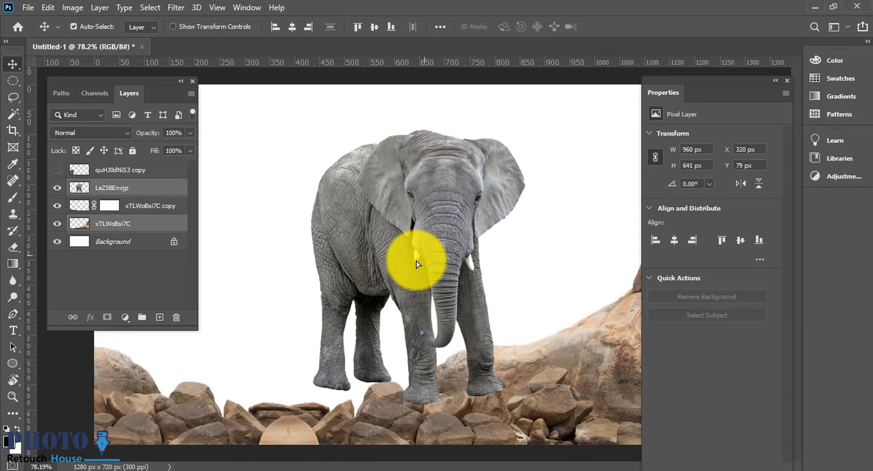
Step: Reposition the elephant lower so it stands on the rocks
{"action": "left_click_drag", "start_coordinate": [417, 264], "coordinate": [400, 273]}
{"action": "key", "text": "ctrl+z"}
{"action": "left_click", "coordinate": [164, 274]}
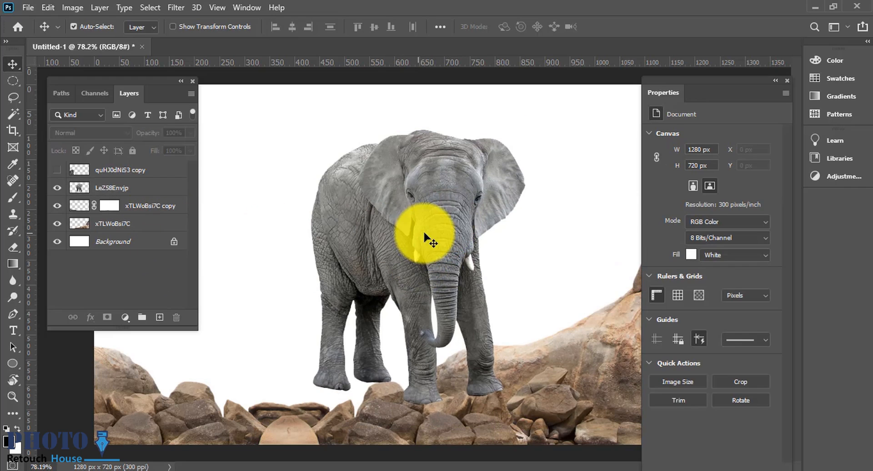
{"action": "left_click_drag", "start_coordinate": [425, 234], "coordinate": [401, 270]}
{"action": "left_click_drag", "start_coordinate": [333, 397], "coordinate": [381, 399]}
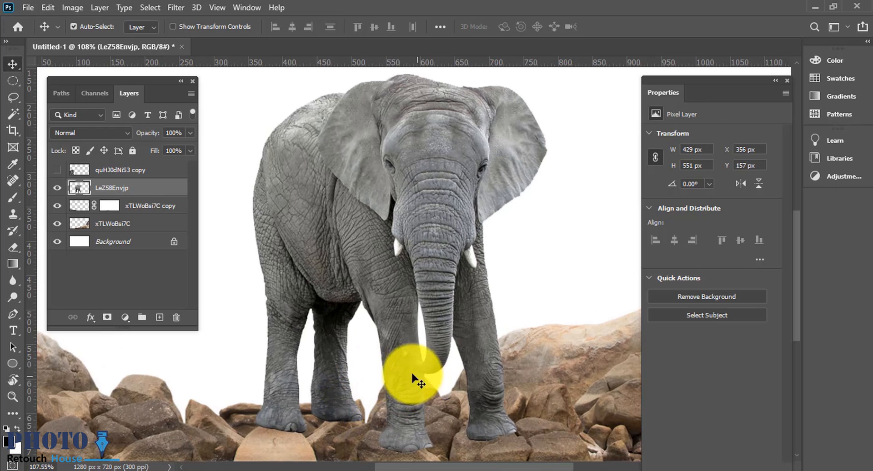
Step: Try to resize the elephant with Free Transform
{"action": "key", "text": "ctrl+t"}
{"action": "scroll", "coordinate": [367, 354], "scroll_direction": "down", "scroll_amount": 3}
{"action": "left_click_drag", "start_coordinate": [268, 303], "coordinate": [293, 298]}
{"action": "key", "text": "ctrl+z"}
{"action": "left_click_drag", "start_coordinate": [268, 160], "coordinate": [302, 160]}
{"action": "key", "text": "ctrl+z"}
{"action": "key", "text": "Return"}
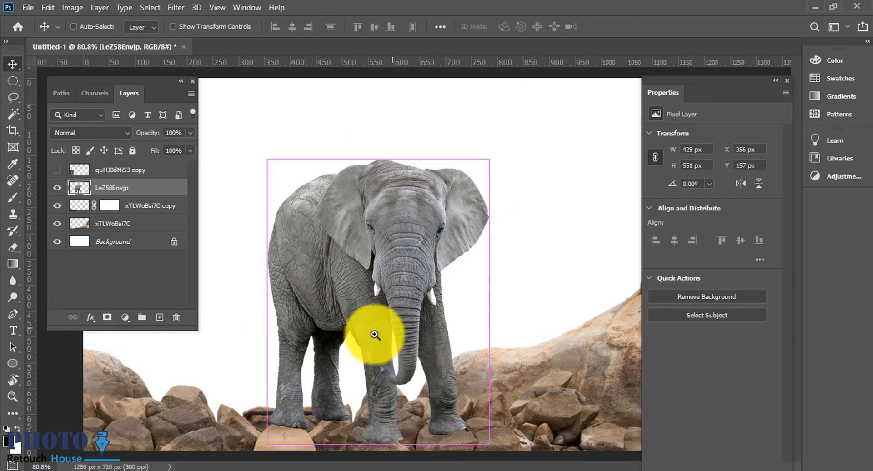
Step: Nudge the elephant into place on the rocks
{"action": "left_click_drag", "start_coordinate": [374, 335], "coordinate": [341, 350]}
{"action": "left_click_drag", "start_coordinate": [346, 383], "coordinate": [346, 386]}
{"action": "left_click_drag", "start_coordinate": [253, 398], "coordinate": [271, 387]}
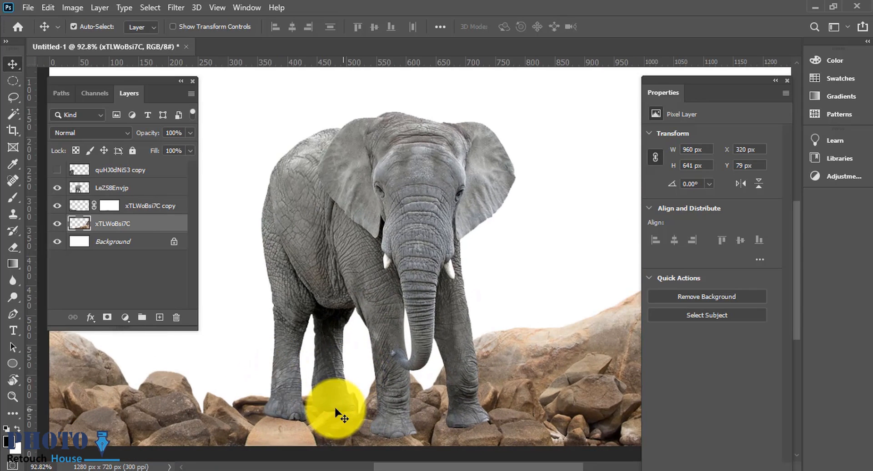
Step: Fine-tune the right rock layer's position and load its outline as a selection
{"action": "left_click", "coordinate": [341, 401]}
{"action": "left_click_drag", "start_coordinate": [313, 405], "coordinate": [332, 401]}
{"action": "left_click", "coordinate": [271, 390]}
{"action": "left_click", "coordinate": [82, 226], "text": "ctrl"}
{"action": "left_click_drag", "start_coordinate": [488, 430], "coordinate": [452, 427]}
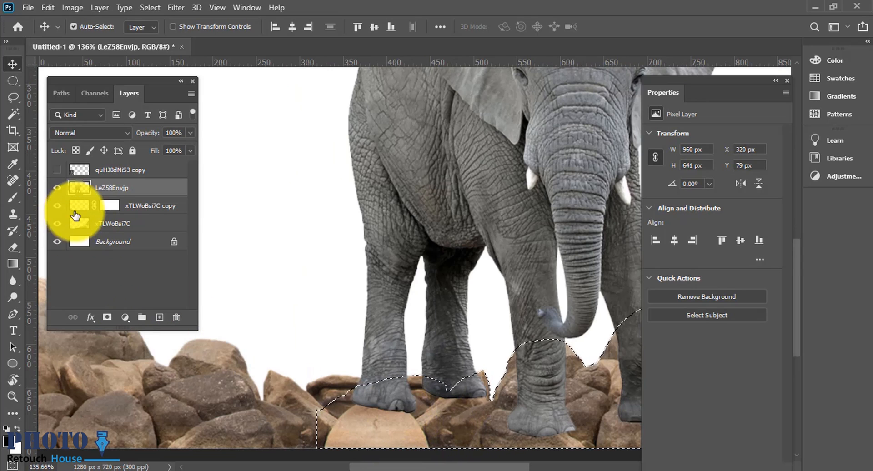
{"action": "left_click", "coordinate": [81, 225]}
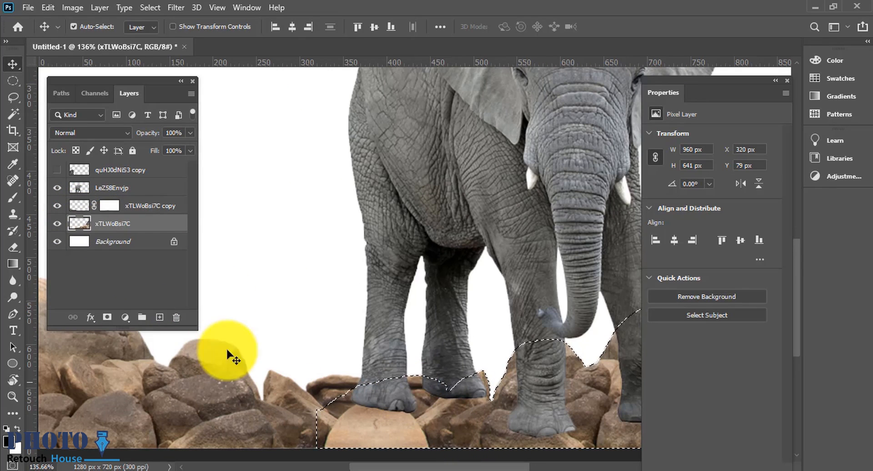
Step: Add a layer mask to the elephant layer and paint on it with a small brush along the bottom of the feet
{"action": "left_click", "coordinate": [101, 191]}
{"action": "left_click", "coordinate": [107, 317]}
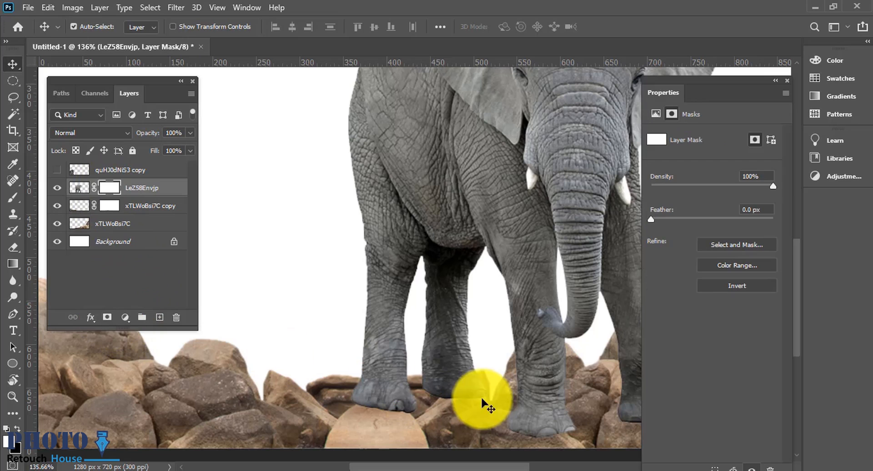
{"action": "key", "text": "b"}
{"action": "scroll", "coordinate": [423, 419], "scroll_direction": "up", "scroll_amount": 1}
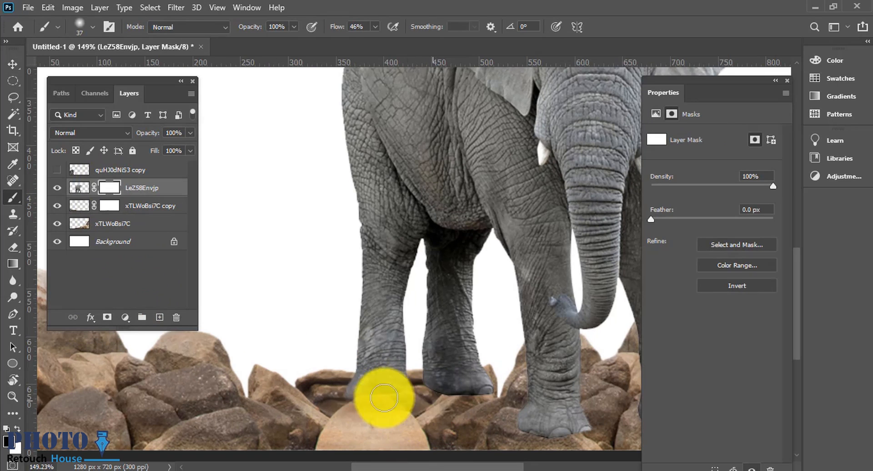
{"action": "right_click", "coordinate": [400, 394]}
{"action": "left_click", "coordinate": [530, 174]}
{"action": "left_click", "coordinate": [350, 409]}
{"action": "key", "text": "bracketleft"}
{"action": "key", "text": "bracketleft"}
{"action": "key", "text": "bracketleft"}
{"action": "key", "text": "bracketleft"}
{"action": "key", "text": "bracketleft"}
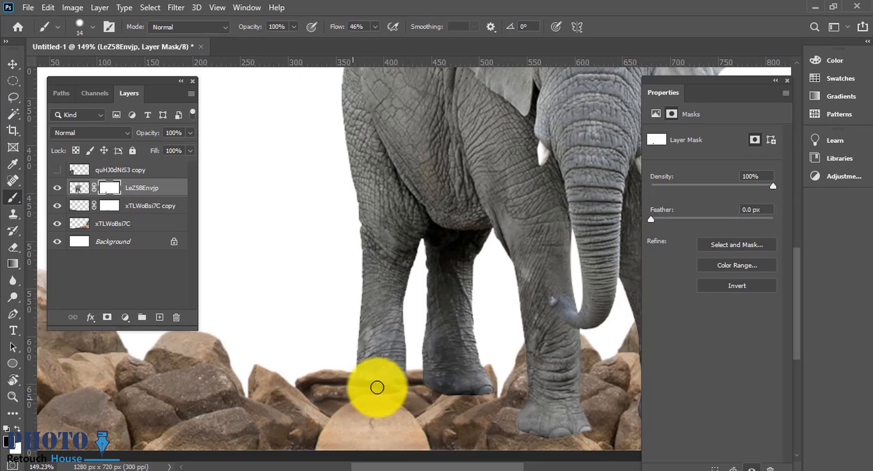
{"action": "mouse_move", "coordinate": [353, 383]}
{"action": "left_mouse_down"}
{"action": "mouse_move", "coordinate": [418, 383]}
{"action": "mouse_move", "coordinate": [373, 381]}
{"action": "mouse_move", "coordinate": [389, 376]}
{"action": "mouse_move", "coordinate": [510, 392]}
{"action": "left_mouse_up"}
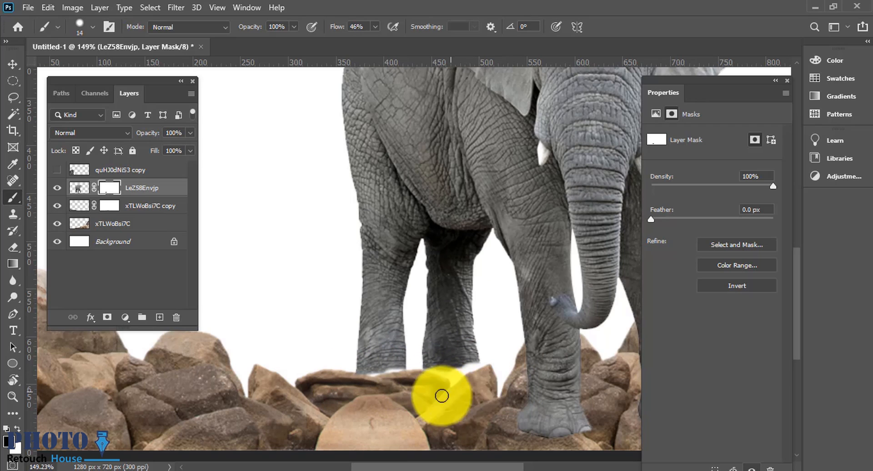
Step: Load the rock layers' outline as a selection, paint the elephant's mask inside it around the feet, and deselect
{"action": "left_click", "coordinate": [81, 209], "text": "ctrl"}
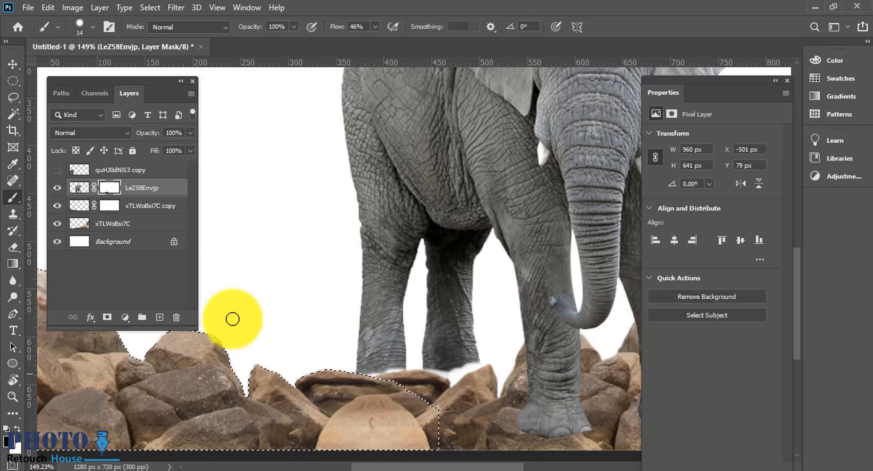
{"action": "left_click", "coordinate": [79, 223], "text": "ctrl"}
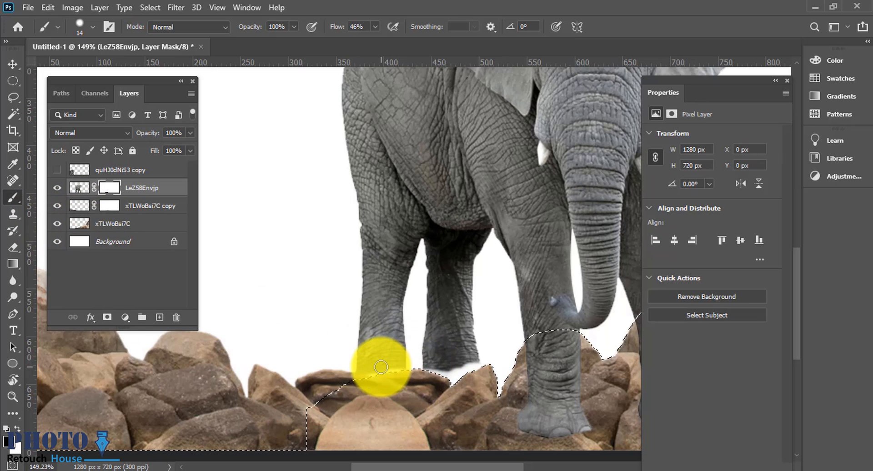
{"action": "key", "text": "x"}
{"action": "right_click", "coordinate": [366, 371], "text": "alt"}
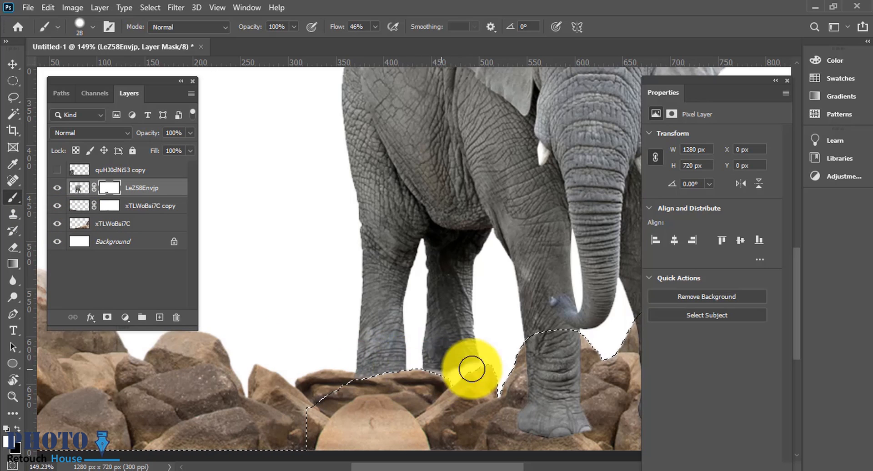
{"action": "scroll", "coordinate": [415, 384], "scroll_direction": "up", "scroll_amount": 1}
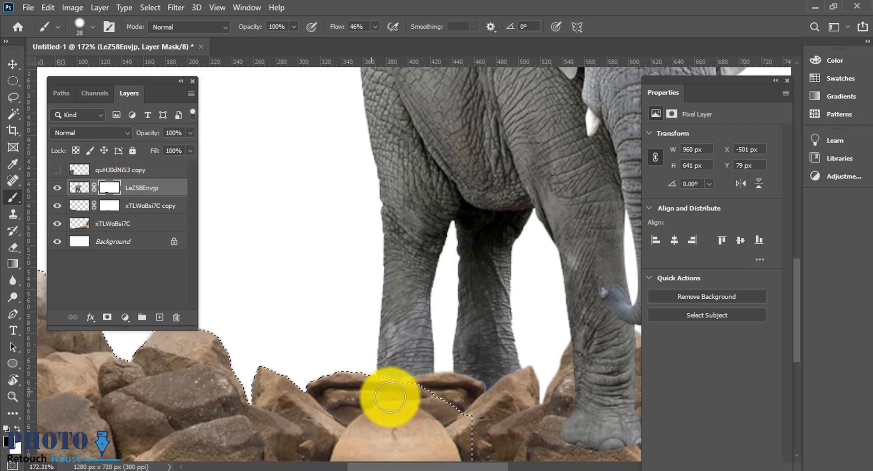
{"action": "mouse_move", "coordinate": [403, 389]}
{"action": "left_mouse_down"}
{"action": "mouse_move", "coordinate": [444, 383]}
{"action": "mouse_move", "coordinate": [387, 391]}
{"action": "mouse_move", "coordinate": [417, 396]}
{"action": "mouse_move", "coordinate": [392, 386]}
{"action": "left_mouse_up"}
{"action": "key", "text": "ctrl+d"}
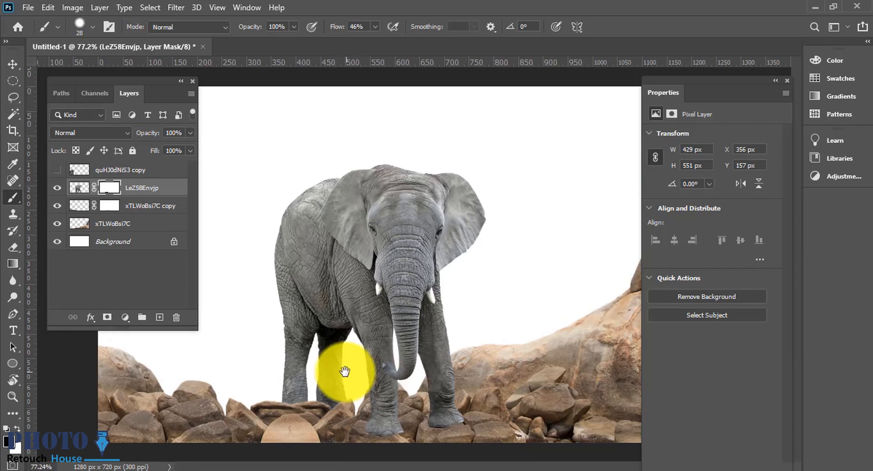
Step: Add a new empty layer beneath the elephant layer
{"action": "left_click", "coordinate": [13, 64]}
{"action": "scroll", "coordinate": [370, 318], "scroll_direction": "up", "scroll_amount": 8}
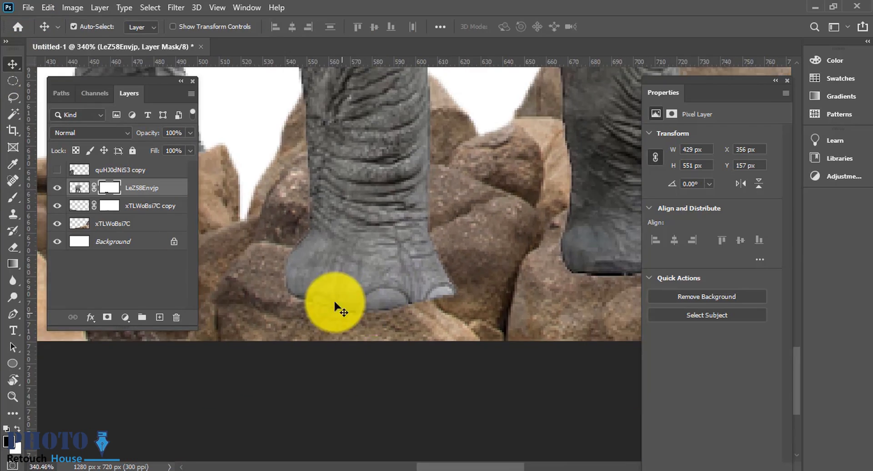
{"action": "scroll", "coordinate": [335, 306], "scroll_direction": "down", "scroll_amount": 3}
{"action": "key", "text": "b"}
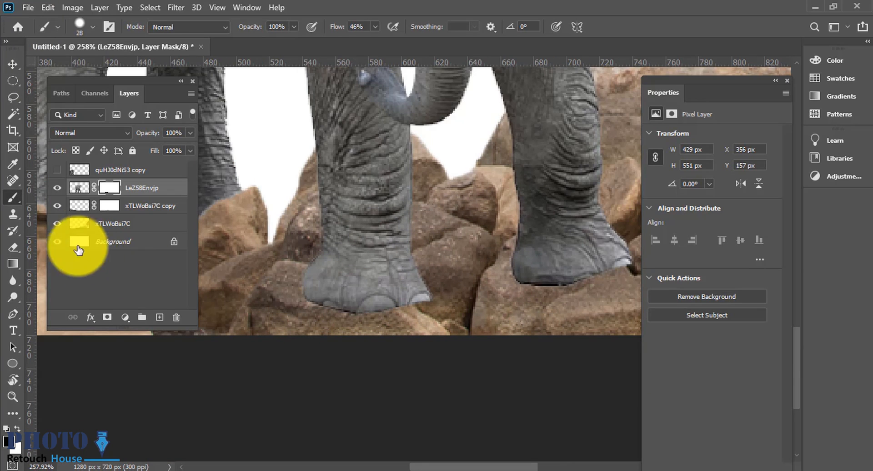
{"action": "left_click", "coordinate": [142, 206]}
{"action": "left_click", "coordinate": [159, 317]}
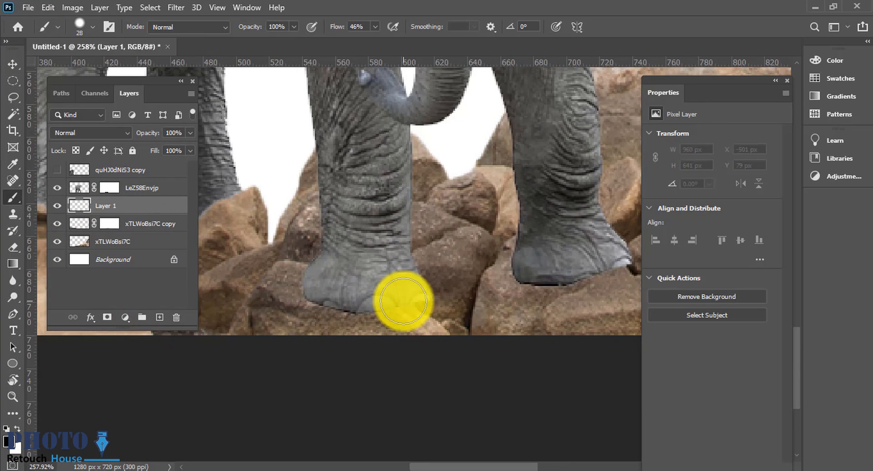
Step: Paint dark shadow strokes around the front left foot on the new layer, undoing the first stroke
{"action": "scroll", "coordinate": [403, 301], "scroll_direction": "down", "scroll_amount": 1}
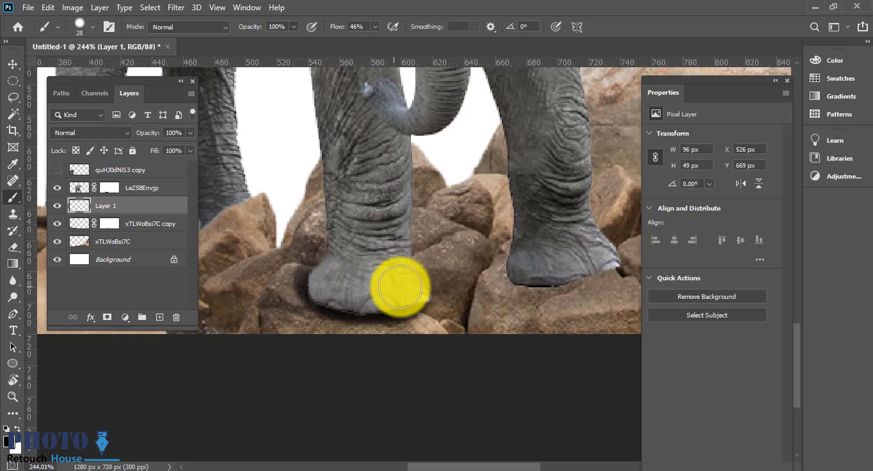
{"action": "left_click_drag", "start_coordinate": [400, 288], "coordinate": [409, 284]}
{"action": "key", "text": "ctrl+alt+z"}
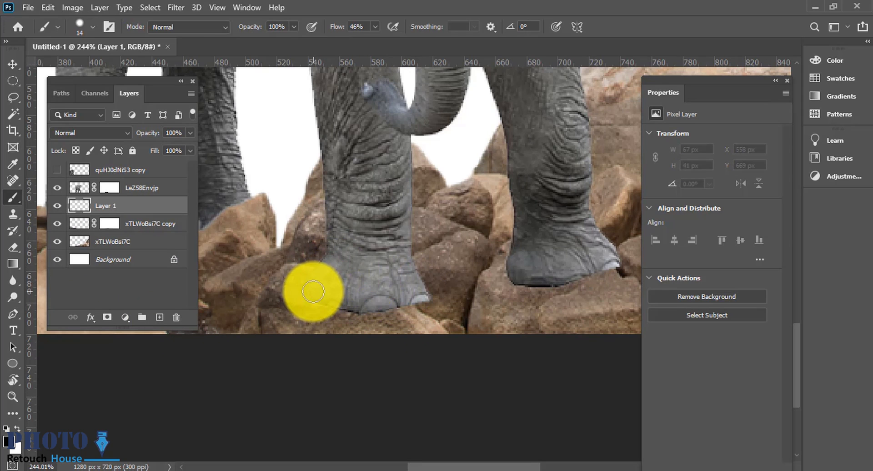
{"action": "mouse_move", "coordinate": [313, 291]}
{"action": "left_mouse_down"}
{"action": "mouse_move", "coordinate": [362, 303]}
{"action": "mouse_move", "coordinate": [331, 302]}
{"action": "left_mouse_up"}
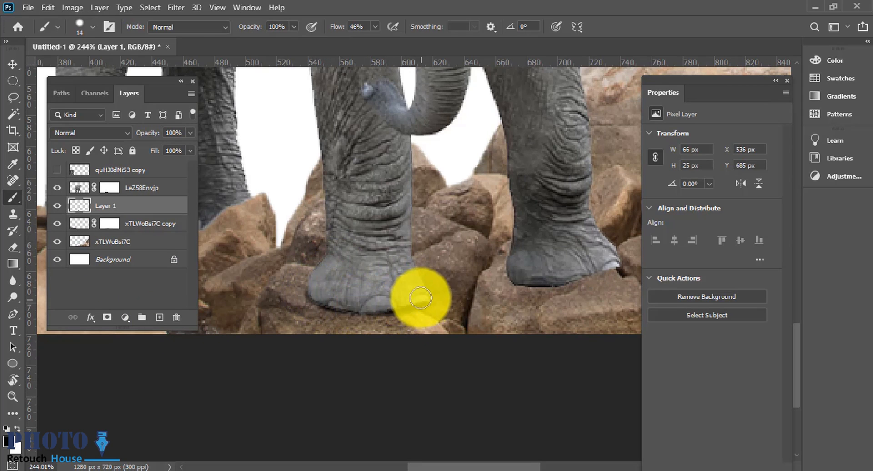
{"action": "key", "text": "bracketright"}
{"action": "key", "text": "bracketright"}
{"action": "mouse_move", "coordinate": [399, 155]}
{"action": "left_mouse_down"}
{"action": "mouse_move", "coordinate": [398, 248]}
{"action": "mouse_move", "coordinate": [408, 282]}
{"action": "left_mouse_up"}
{"action": "left_click_drag", "start_coordinate": [345, 182], "coordinate": [320, 287]}
{"action": "left_click_drag", "start_coordinate": [326, 195], "coordinate": [318, 255]}
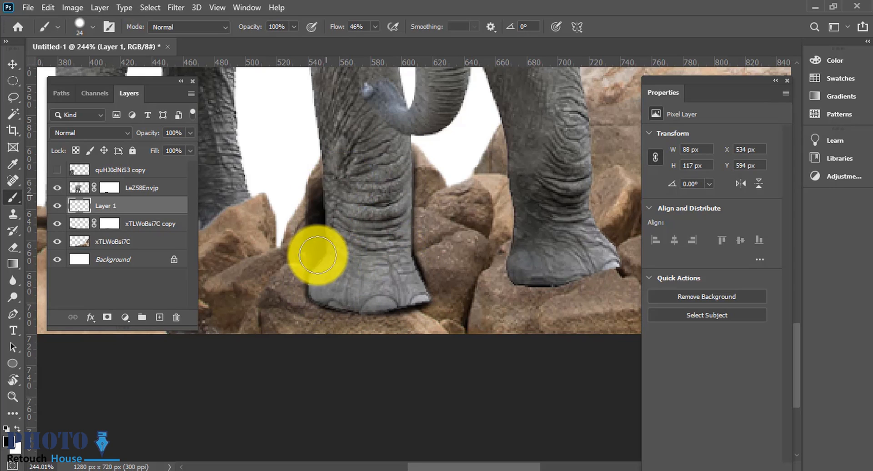
Step: Paint dark shadows behind and beside the right legs on the same layer
{"action": "mouse_move", "coordinate": [512, 150]}
{"action": "left_mouse_down"}
{"action": "mouse_move", "coordinate": [516, 264]}
{"action": "mouse_move", "coordinate": [602, 265]}
{"action": "left_mouse_up"}
{"action": "scroll", "coordinate": [585, 242], "scroll_direction": "down", "scroll_amount": 4}
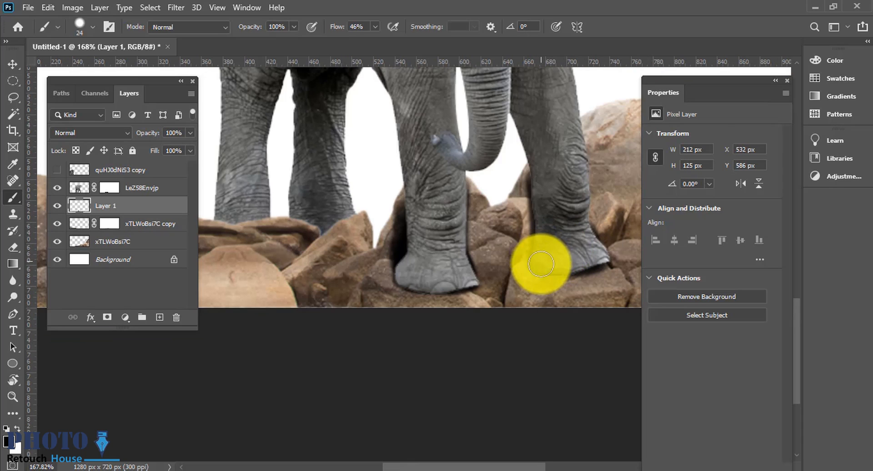
{"action": "left_click_drag", "start_coordinate": [540, 266], "coordinate": [591, 264]}
{"action": "scroll", "coordinate": [582, 200], "scroll_direction": "down", "scroll_amount": 1}
{"action": "mouse_move", "coordinate": [576, 174]}
{"action": "left_mouse_down"}
{"action": "mouse_move", "coordinate": [585, 225]}
{"action": "mouse_move", "coordinate": [585, 151]}
{"action": "mouse_move", "coordinate": [591, 201]}
{"action": "mouse_move", "coordinate": [570, 223]}
{"action": "left_mouse_up"}
{"action": "scroll", "coordinate": [570, 223], "scroll_direction": "up", "scroll_amount": 2}
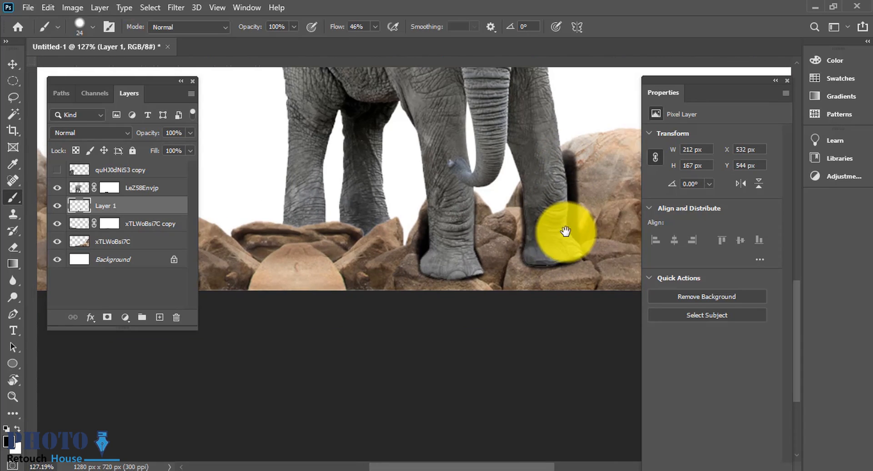
{"action": "left_click_drag", "start_coordinate": [585, 253], "coordinate": [523, 259]}
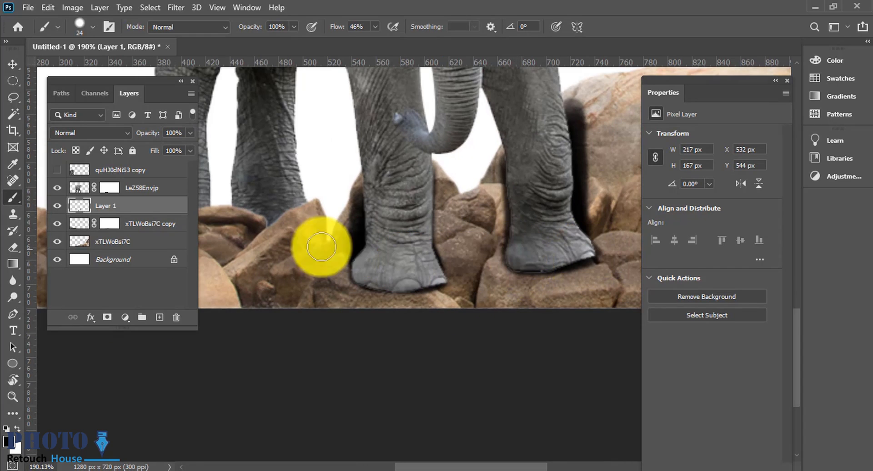
Step: Add a second new layer, hide the first shadow layer, and paint contact shadows directly under both front feet
{"action": "left_click", "coordinate": [159, 316]}
{"action": "left_click", "coordinate": [57, 223]}
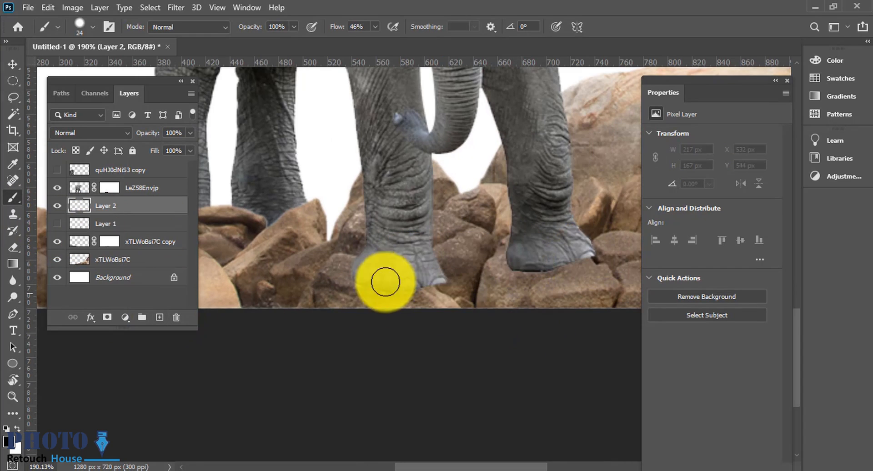
{"action": "scroll", "coordinate": [373, 277], "scroll_direction": "up", "scroll_amount": 1}
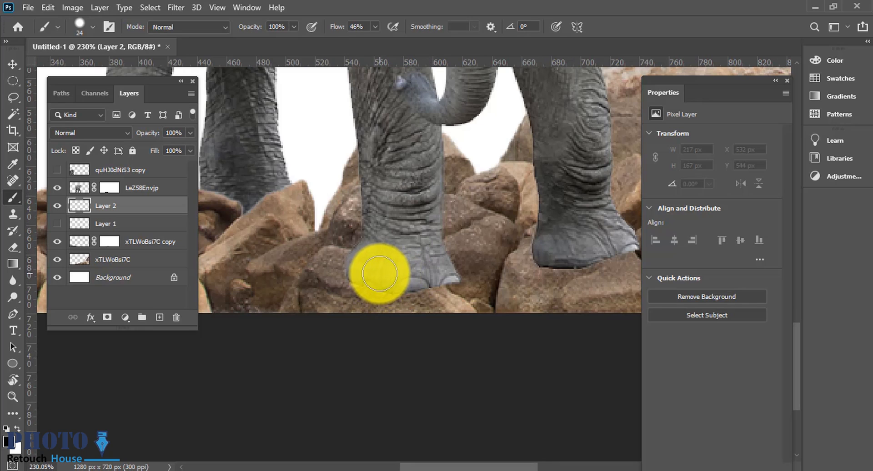
{"action": "mouse_move", "coordinate": [360, 268]}
{"action": "left_mouse_down"}
{"action": "mouse_move", "coordinate": [445, 278]}
{"action": "mouse_move", "coordinate": [359, 263]}
{"action": "mouse_move", "coordinate": [364, 278]}
{"action": "mouse_move", "coordinate": [439, 265]}
{"action": "mouse_move", "coordinate": [447, 273]}
{"action": "mouse_move", "coordinate": [404, 271]}
{"action": "mouse_move", "coordinate": [570, 248]}
{"action": "mouse_move", "coordinate": [492, 259]}
{"action": "mouse_move", "coordinate": [473, 253]}
{"action": "mouse_move", "coordinate": [499, 245]}
{"action": "left_mouse_up"}
{"action": "scroll", "coordinate": [454, 260], "scroll_direction": "right", "scroll_amount": 1}
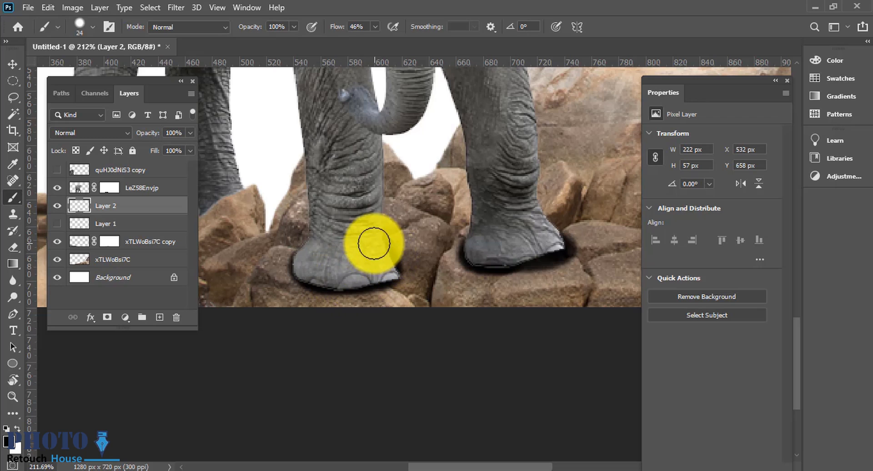
{"action": "mouse_move", "coordinate": [348, 262]}
{"action": "left_mouse_down"}
{"action": "mouse_move", "coordinate": [337, 265]}
{"action": "mouse_move", "coordinate": [385, 273]}
{"action": "left_mouse_up"}
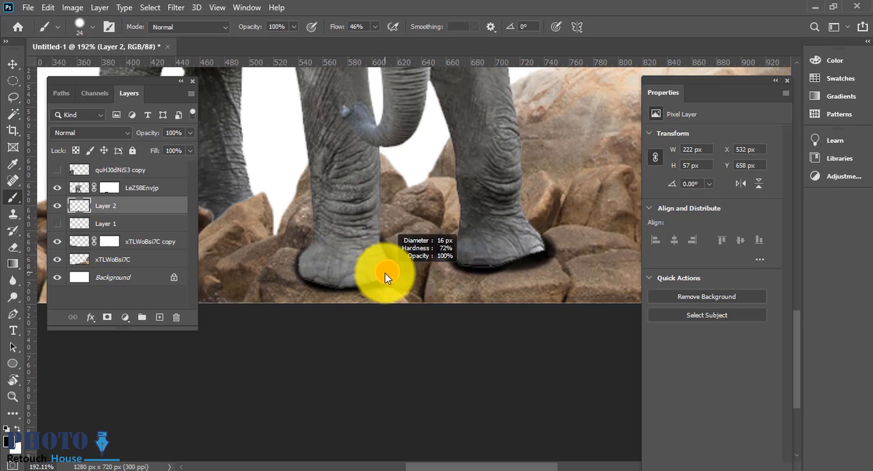
Step: Lower the contact-shadow layer's opacity to 74%
{"action": "scroll", "coordinate": [371, 283], "scroll_direction": "down", "scroll_amount": 2}
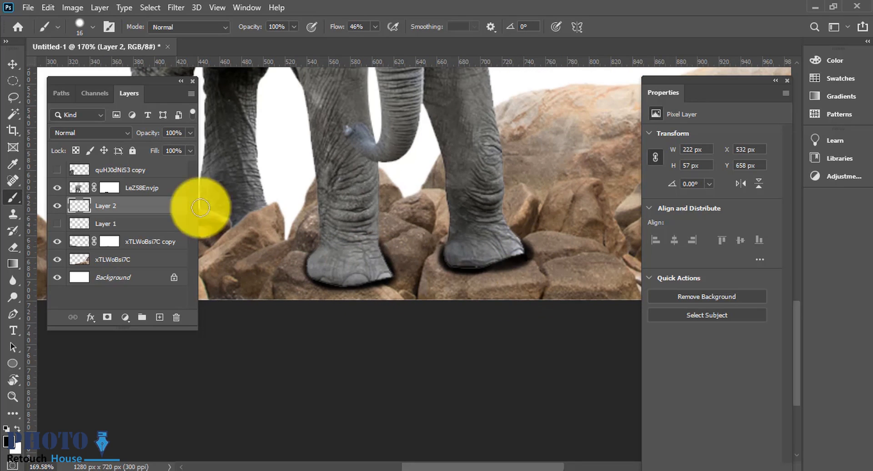
{"action": "left_click_drag", "start_coordinate": [154, 138], "coordinate": [134, 137]}
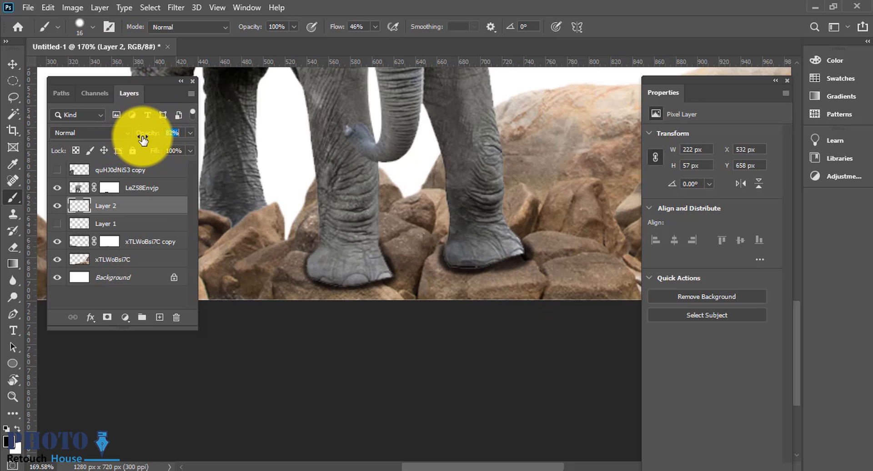
{"action": "left_click", "coordinate": [13, 63]}
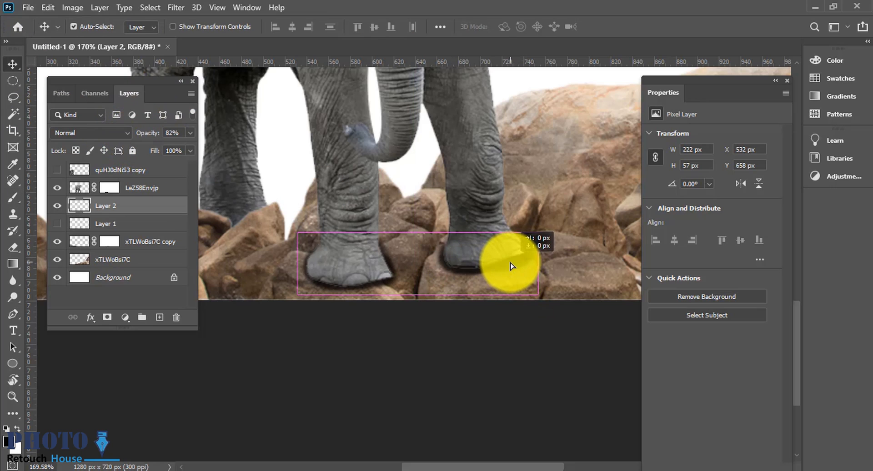
{"action": "left_click_drag", "start_coordinate": [511, 263], "coordinate": [510, 262]}
{"action": "scroll", "coordinate": [501, 305], "scroll_direction": "down", "scroll_amount": 5}
{"action": "scroll", "coordinate": [501, 305], "scroll_direction": "up", "scroll_amount": 3}
{"action": "left_click_drag", "start_coordinate": [150, 133], "coordinate": [149, 133]}
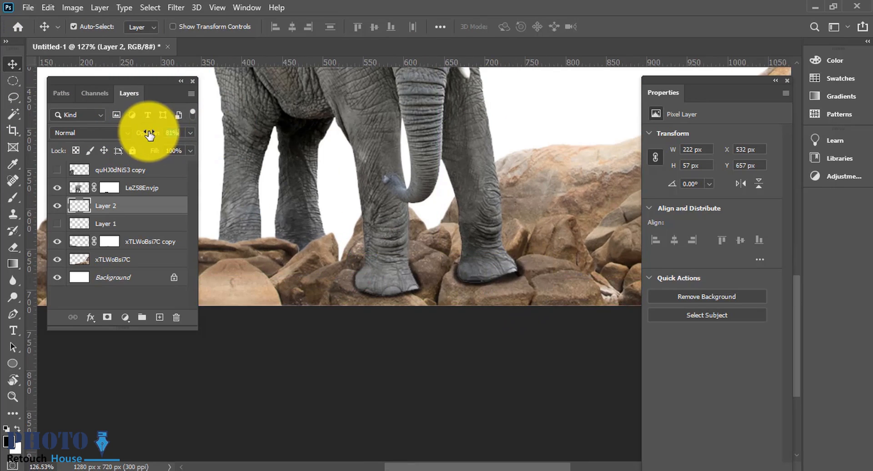
Step: Erase part of the contact shadow beside the right foot with a soft eraser
{"action": "key", "text": "e"}
{"action": "scroll", "coordinate": [554, 259], "scroll_direction": "up", "scroll_amount": 2}
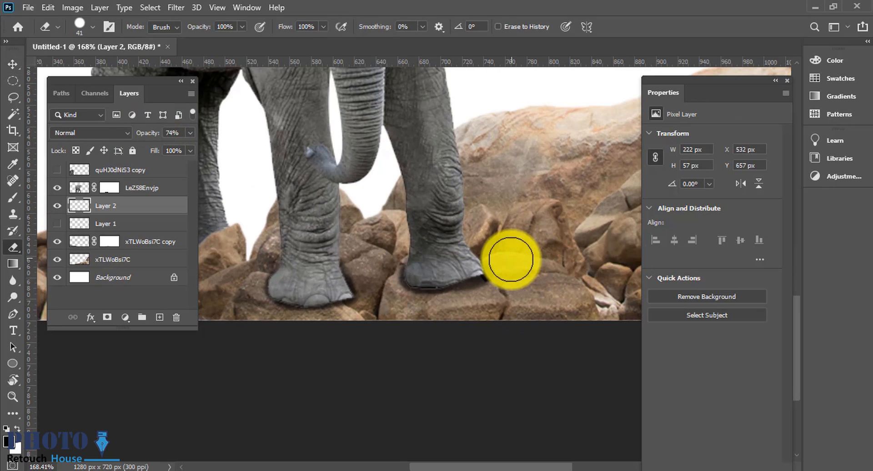
{"action": "right_click", "coordinate": [571, 265]}
{"action": "left_click", "coordinate": [652, 174]}
{"action": "left_click_drag", "start_coordinate": [508, 271], "coordinate": [509, 290]}
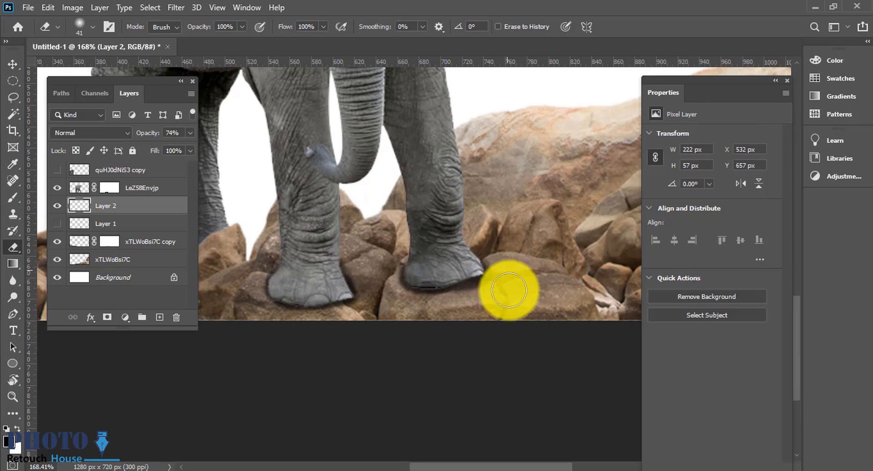
{"action": "scroll", "coordinate": [495, 320], "scroll_direction": "down", "scroll_amount": 2}
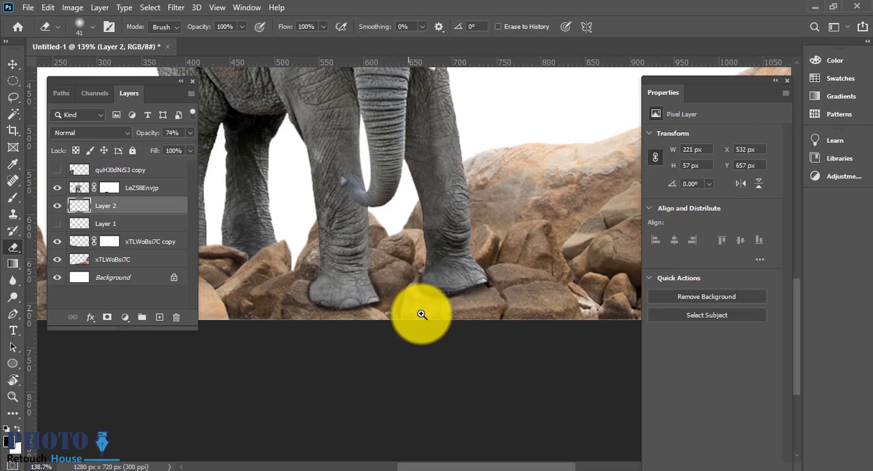
{"action": "scroll", "coordinate": [422, 314], "scroll_direction": "up", "scroll_amount": 3}
Step: Show the first shadow layer again and select it
{"action": "left_click", "coordinate": [56, 224]}
{"action": "left_click", "coordinate": [157, 241], "text": "ctrl"}
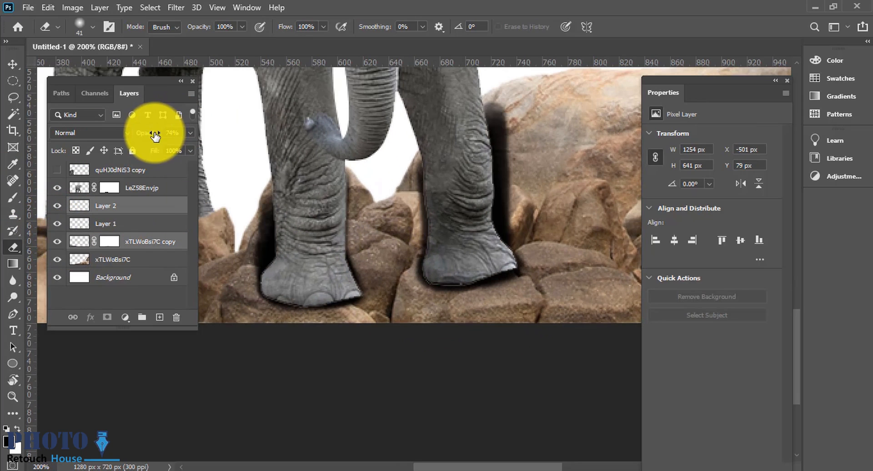
{"action": "left_click_drag", "start_coordinate": [155, 136], "coordinate": [138, 135]}
{"action": "left_click", "coordinate": [176, 8]}
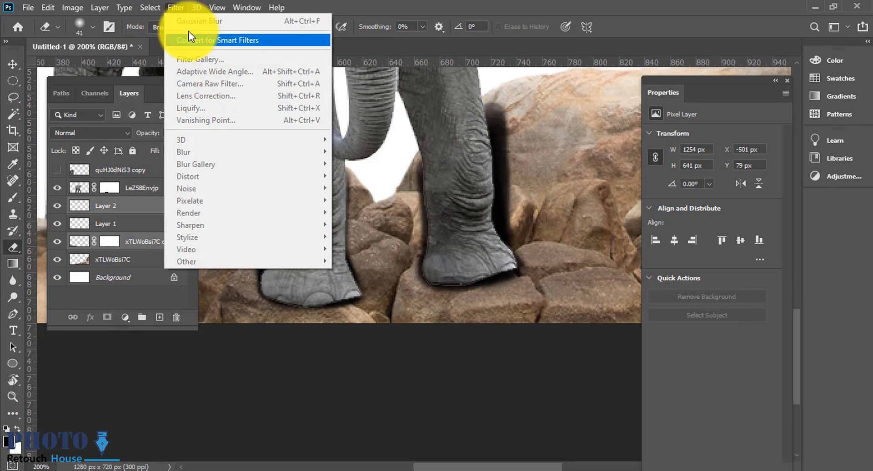
{"action": "left_click", "coordinate": [98, 225]}
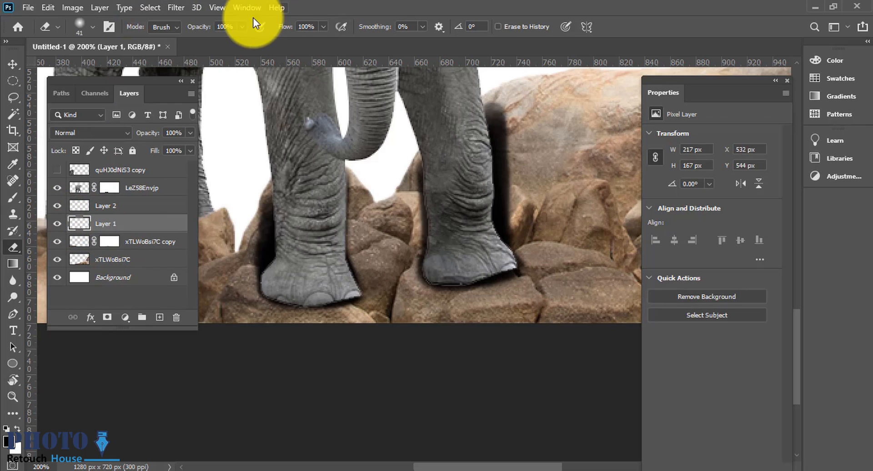
Step: Apply a Gaussian Blur with a 3.7 pixel radius to the first shadow layer
{"action": "left_click", "coordinate": [176, 7]}
{"action": "mouse_move", "coordinate": [273, 152]}
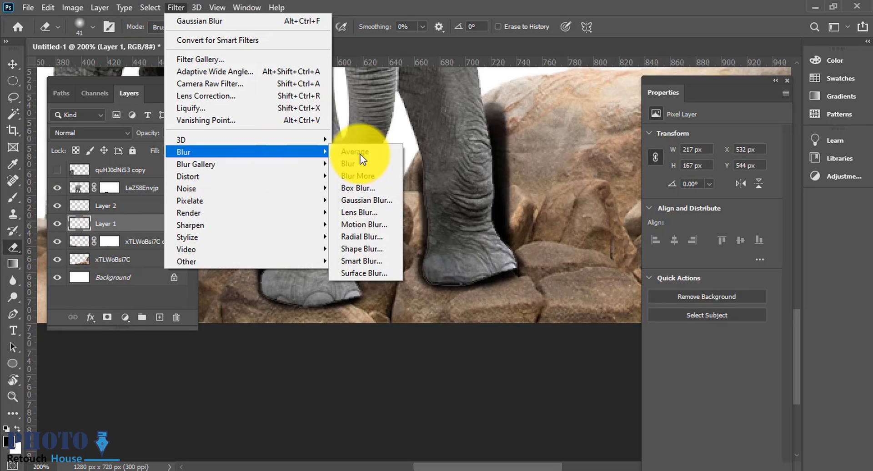
{"action": "left_click", "coordinate": [374, 200]}
{"action": "scroll", "coordinate": [371, 221], "scroll_direction": "down", "scroll_amount": 1}
{"action": "left_click_drag", "start_coordinate": [488, 272], "coordinate": [498, 269]}
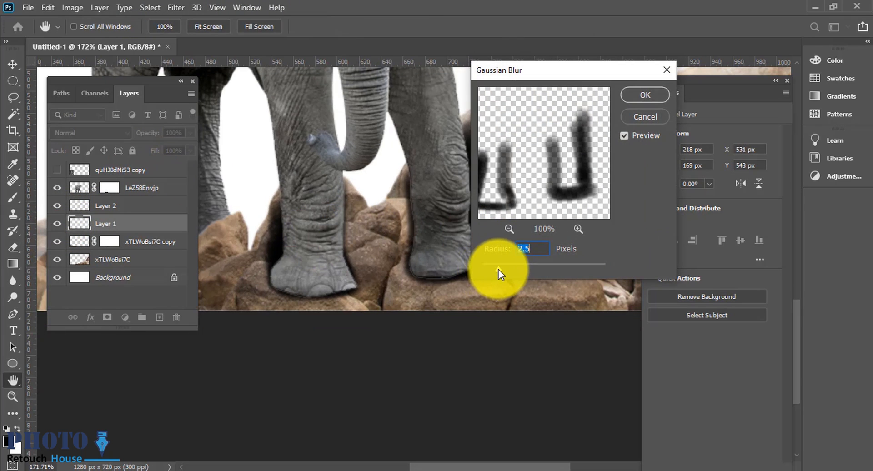
{"action": "scroll", "coordinate": [357, 259], "scroll_direction": "down", "scroll_amount": 1}
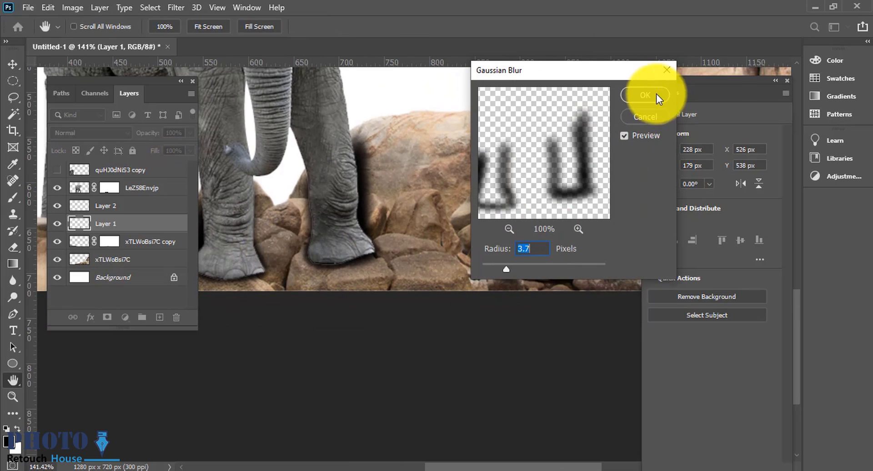
{"action": "left_click", "coordinate": [645, 95]}
Step: Lower the first shadow layer's opacity to 52%
{"action": "key", "text": "e"}
{"action": "left_click_drag", "start_coordinate": [137, 133], "coordinate": [119, 137]}
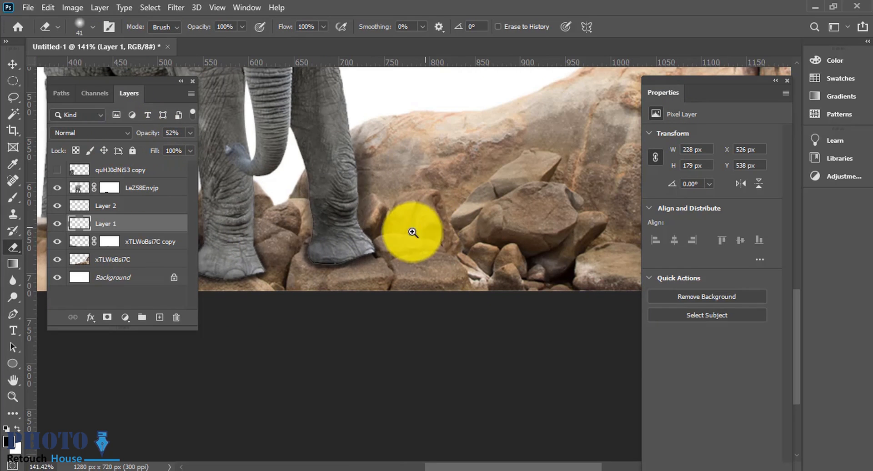
Step: Paint extra soft shadow under the left foot and the right foot on the first shadow layer at 46% flow
{"action": "scroll", "coordinate": [413, 232], "scroll_direction": "down", "scroll_amount": 2}
{"action": "scroll", "coordinate": [407, 246], "scroll_direction": "up", "scroll_amount": 1}
{"action": "scroll", "coordinate": [415, 258], "scroll_direction": "down", "scroll_amount": 2}
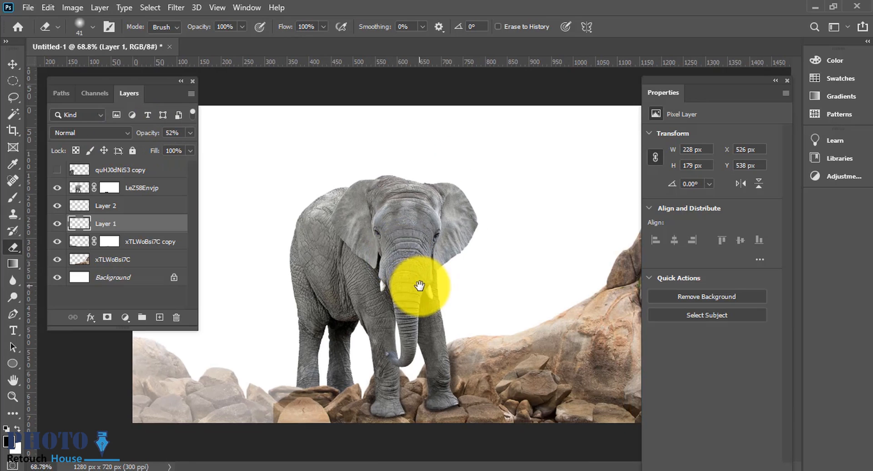
{"action": "scroll", "coordinate": [421, 289], "scroll_direction": "up", "scroll_amount": 2}
{"action": "scroll", "coordinate": [421, 290], "scroll_direction": "up", "scroll_amount": 3}
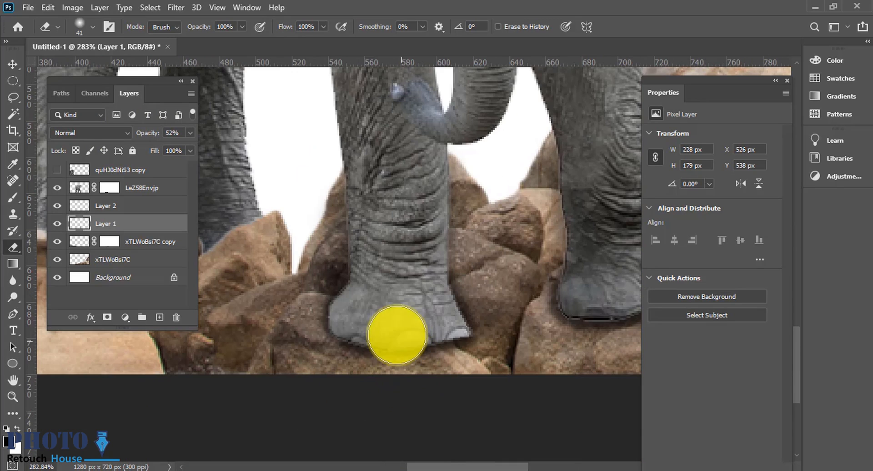
{"action": "key", "text": "b"}
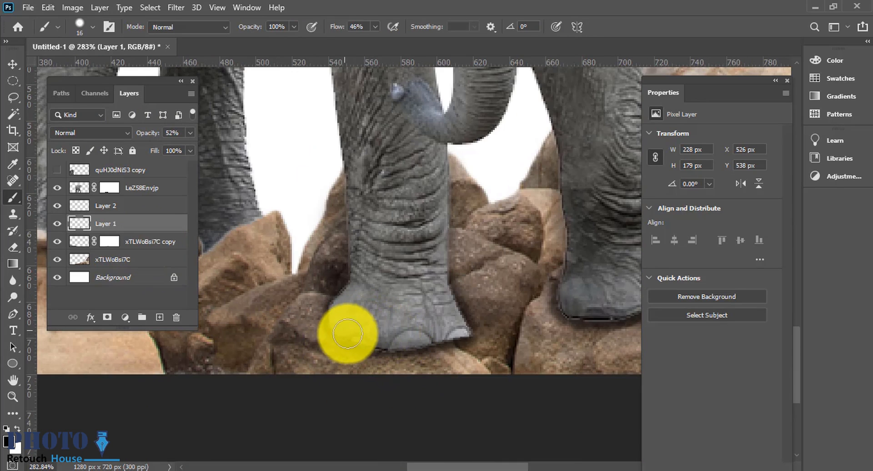
{"action": "left_click_drag", "start_coordinate": [273, 320], "coordinate": [128, 307]}
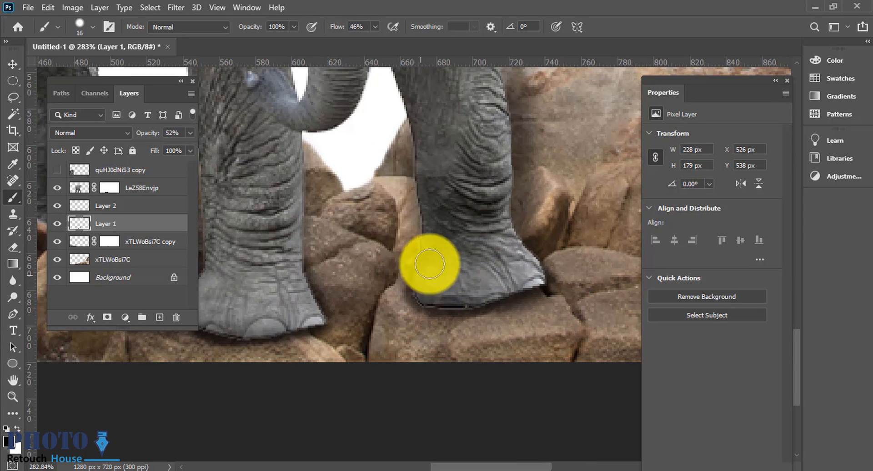
{"action": "left_click_drag", "start_coordinate": [447, 298], "coordinate": [411, 291]}
Step: Select the elephant layer and open the photo of the man sitting on a motorcycle as a new document
{"action": "key", "text": "ctrl+0"}
{"action": "left_click", "coordinate": [13, 64]}
{"action": "left_click", "coordinate": [414, 219]}
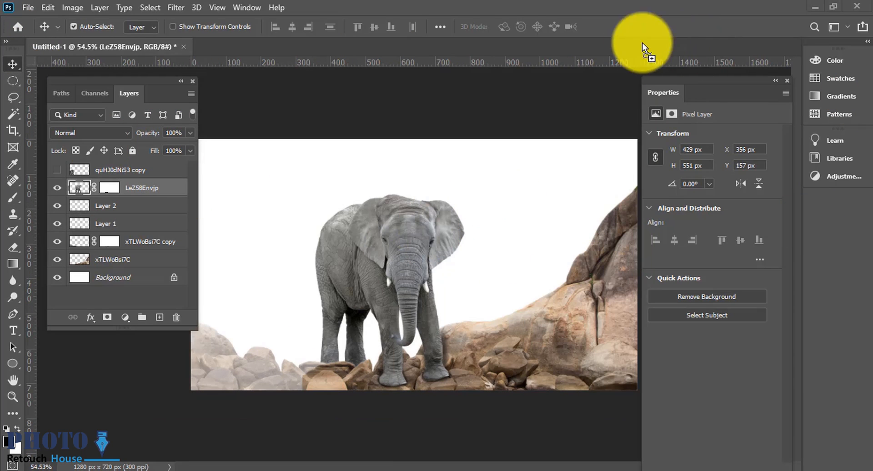
{"action": "left_click_drag", "start_coordinate": [642, 42], "coordinate": [642, 43]}
{"action": "left_click_drag", "start_coordinate": [440, 260], "coordinate": [503, 272]}
{"action": "left_click_drag", "start_coordinate": [502, 272], "coordinate": [429, 199]}
Step: Start a Pen tool path around the man, tracing along the seat edge and up his left arm
{"action": "key", "text": "p"}
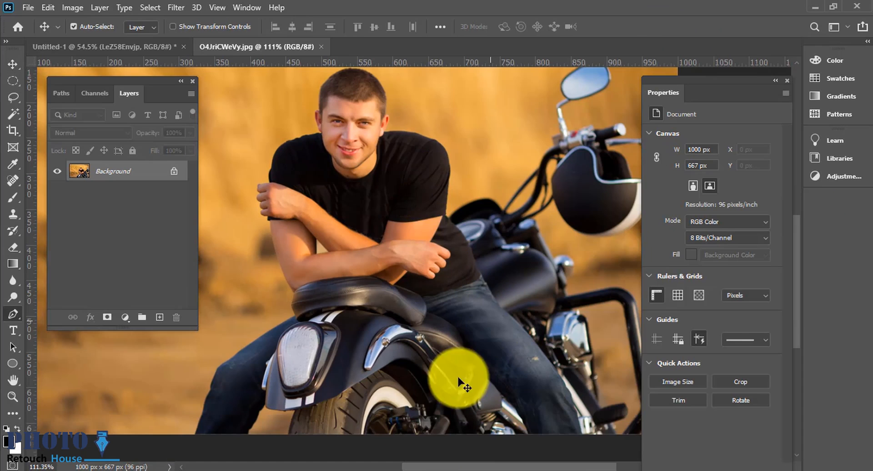
{"action": "scroll", "coordinate": [459, 382], "scroll_direction": "up", "scroll_amount": 2}
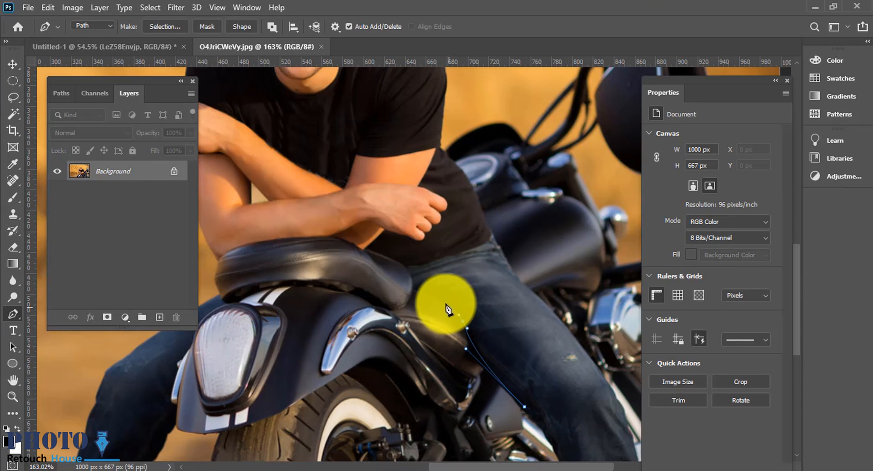
{"action": "left_click_drag", "start_coordinate": [448, 306], "coordinate": [437, 297]}
{"action": "left_click_drag", "start_coordinate": [414, 287], "coordinate": [414, 275]}
{"action": "scroll", "coordinate": [402, 258], "scroll_direction": "up", "scroll_amount": 3}
{"action": "left_click_drag", "start_coordinate": [343, 245], "coordinate": [327, 241]}
{"action": "left_click_drag", "start_coordinate": [297, 233], "coordinate": [464, 289]}
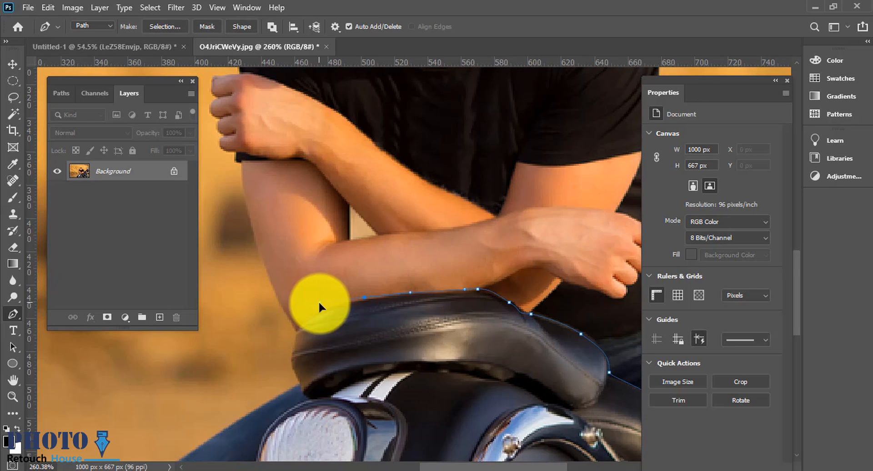
{"action": "left_click_drag", "start_coordinate": [296, 330], "coordinate": [291, 321]}
{"action": "left_click_drag", "start_coordinate": [253, 199], "coordinate": [330, 331]}
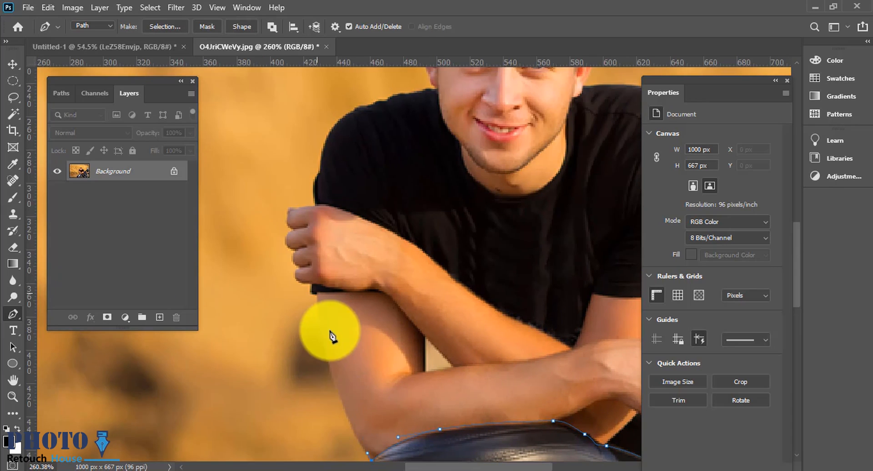
{"action": "left_click", "coordinate": [313, 295]}
{"action": "scroll", "coordinate": [318, 300], "scroll_direction": "up", "scroll_amount": 3}
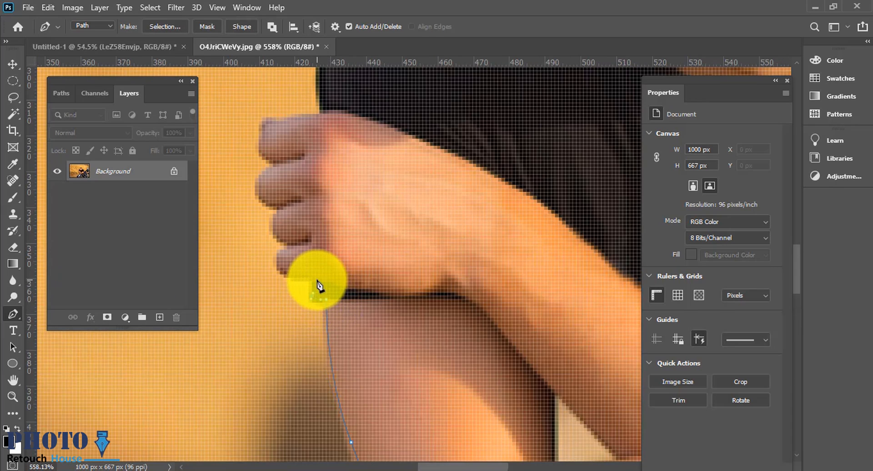
Step: Continue the path around his fingers and up the shoulder to the neck, undoing one misplaced anchor
{"action": "left_click_drag", "start_coordinate": [288, 205], "coordinate": [258, 200]}
{"action": "left_click_drag", "start_coordinate": [268, 219], "coordinate": [320, 327]}
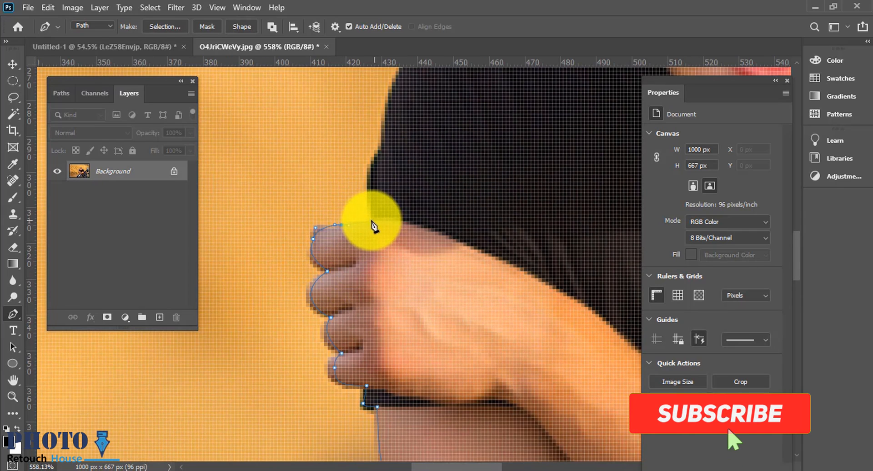
{"action": "key", "text": "ctrl+z"}
{"action": "left_click_drag", "start_coordinate": [368, 220], "coordinate": [378, 217]}
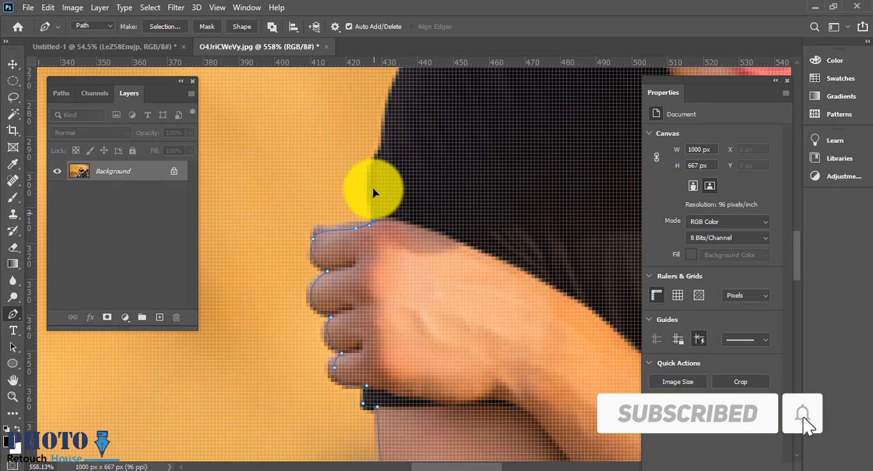
{"action": "left_click_drag", "start_coordinate": [389, 136], "coordinate": [390, 129]}
{"action": "scroll", "coordinate": [391, 123], "scroll_direction": "down", "scroll_amount": 3}
{"action": "left_click_drag", "start_coordinate": [392, 123], "coordinate": [394, 269]}
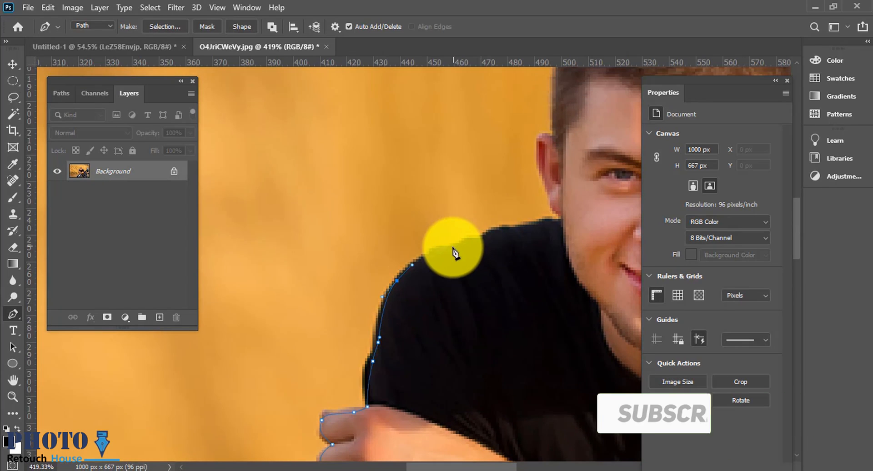
{"action": "left_click_drag", "start_coordinate": [454, 248], "coordinate": [495, 239]}
{"action": "left_click", "coordinate": [563, 221]}
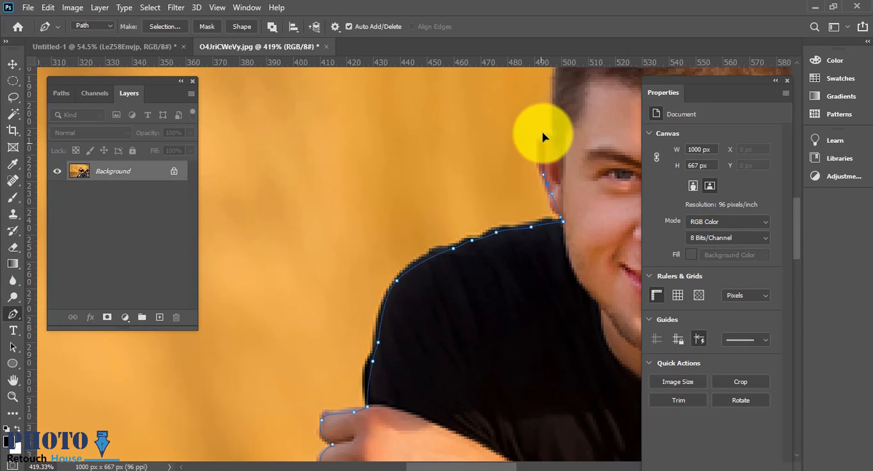
Step: Trace the path around the man's ear and head, undoing two misplaced anchors
{"action": "scroll", "coordinate": [542, 136], "scroll_direction": "down", "scroll_amount": 2}
{"action": "left_click_drag", "start_coordinate": [543, 136], "coordinate": [460, 339]}
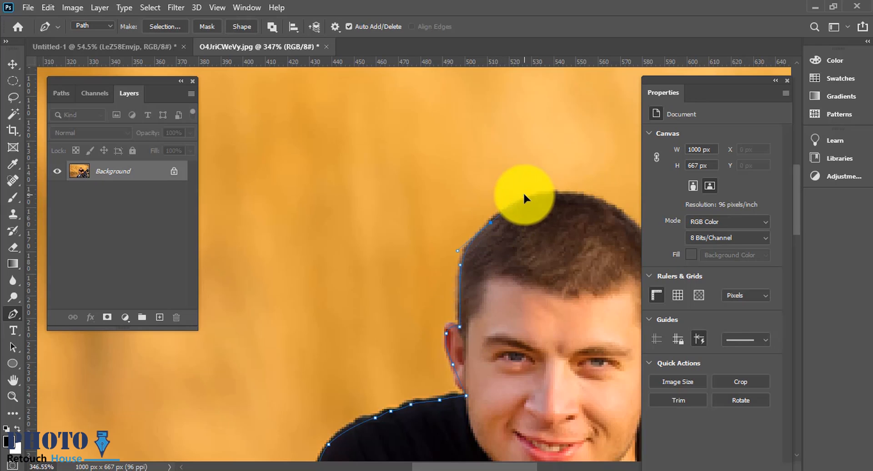
{"action": "left_click_drag", "start_coordinate": [526, 191], "coordinate": [412, 257]}
{"action": "left_click_drag", "start_coordinate": [418, 348], "coordinate": [408, 269]}
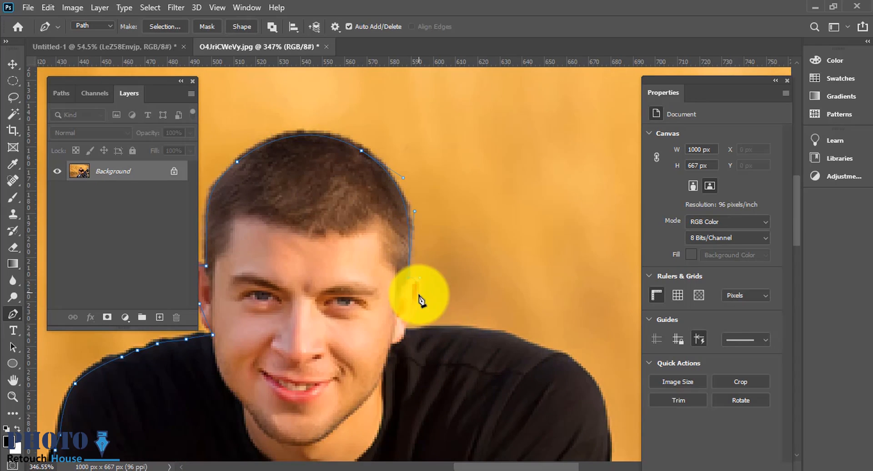
{"action": "left_click_drag", "start_coordinate": [404, 333], "coordinate": [440, 284]}
{"action": "left_click_drag", "start_coordinate": [450, 298], "coordinate": [416, 251]}
{"action": "key", "text": "ctrl+z"}
{"action": "key", "text": "ctrl+z"}
{"action": "left_click_drag", "start_coordinate": [353, 218], "coordinate": [369, 227]}
{"action": "left_click_drag", "start_coordinate": [395, 234], "coordinate": [406, 236]}
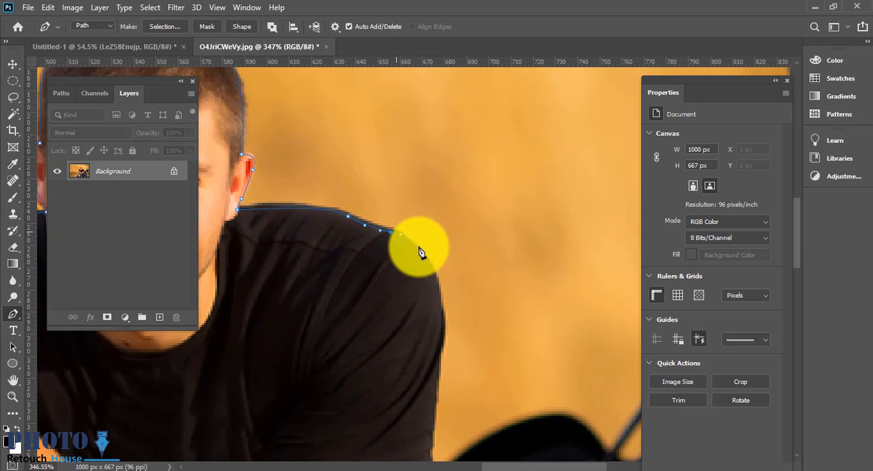
Step: Continue the path down his right shoulder, arm and along the jeans
{"action": "left_click_drag", "start_coordinate": [445, 315], "coordinate": [398, 218]}
{"action": "left_click_drag", "start_coordinate": [398, 270], "coordinate": [398, 269]}
{"action": "left_click_drag", "start_coordinate": [395, 339], "coordinate": [393, 210]}
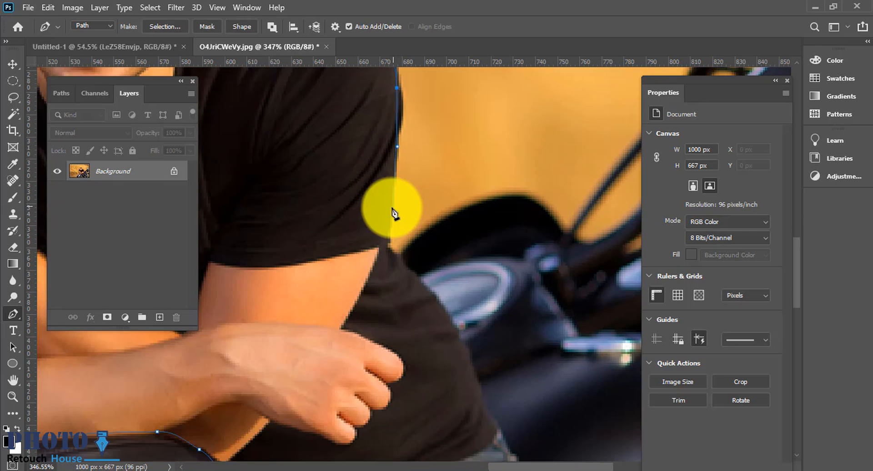
{"action": "left_click", "coordinate": [387, 248]}
{"action": "left_click", "coordinate": [396, 258]}
{"action": "left_click_drag", "start_coordinate": [412, 275], "coordinate": [422, 282]}
{"action": "left_click_drag", "start_coordinate": [465, 359], "coordinate": [358, 214]}
{"action": "left_click_drag", "start_coordinate": [389, 321], "coordinate": [383, 221]}
{"action": "left_click_drag", "start_coordinate": [418, 300], "coordinate": [371, 187]}
{"action": "left_click_drag", "start_coordinate": [483, 298], "coordinate": [355, 195]}
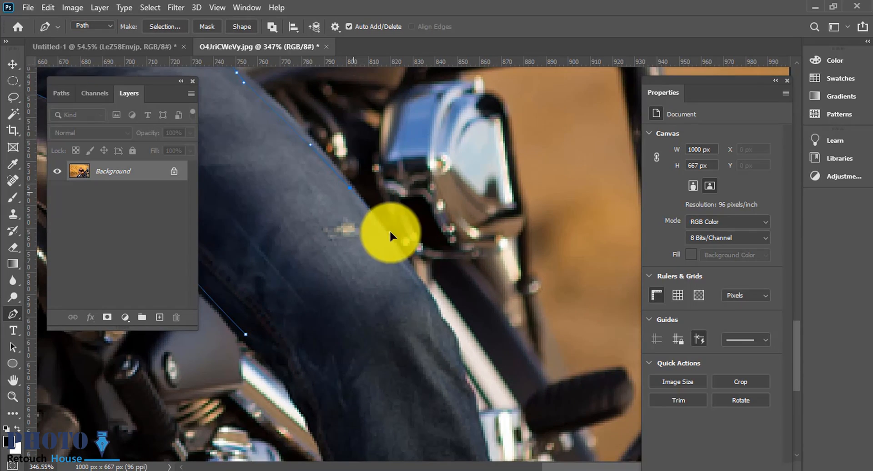
{"action": "left_click_drag", "start_coordinate": [411, 268], "coordinate": [410, 267]}
Step: Trace down the leg to the photo's lower edge and close the path, undoing two misplaced anchors
{"action": "scroll", "coordinate": [412, 268], "scroll_direction": "down", "scroll_amount": 1}
{"action": "left_click_drag", "start_coordinate": [460, 351], "coordinate": [381, 189]}
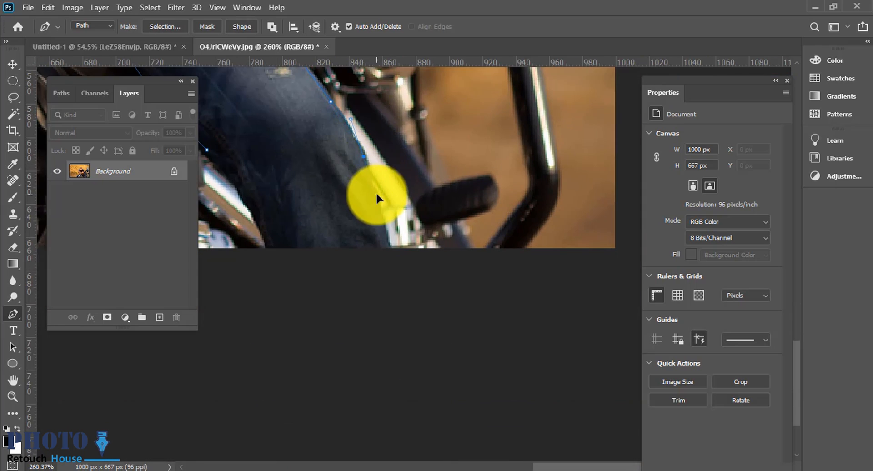
{"action": "scroll", "coordinate": [394, 225], "scroll_direction": "down", "scroll_amount": 2}
{"action": "left_click", "coordinate": [400, 243]}
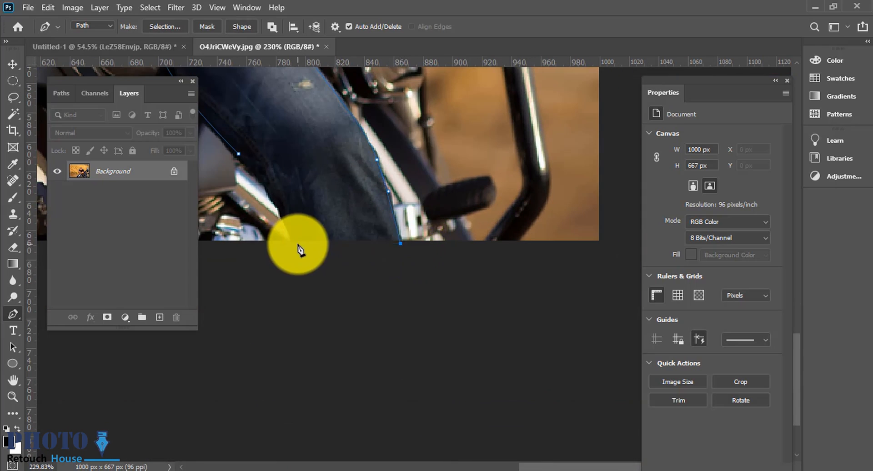
{"action": "left_click_drag", "start_coordinate": [278, 204], "coordinate": [280, 203]}
{"action": "key", "text": "ctrl+z"}
{"action": "key", "text": "ctrl+z"}
{"action": "left_click_drag", "start_coordinate": [293, 242], "coordinate": [294, 236]}
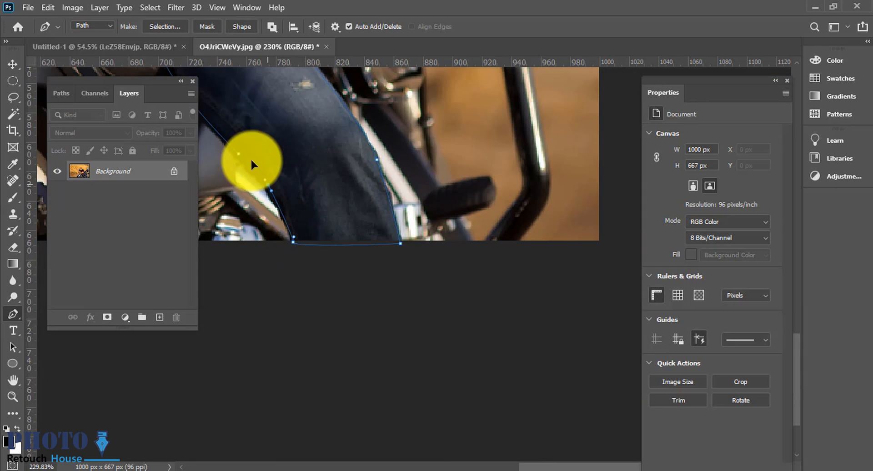
{"action": "scroll", "coordinate": [360, 205], "scroll_direction": "down", "scroll_amount": 5}
Step: Convert the closed path into a selection
{"action": "left_click", "coordinate": [13, 64]}
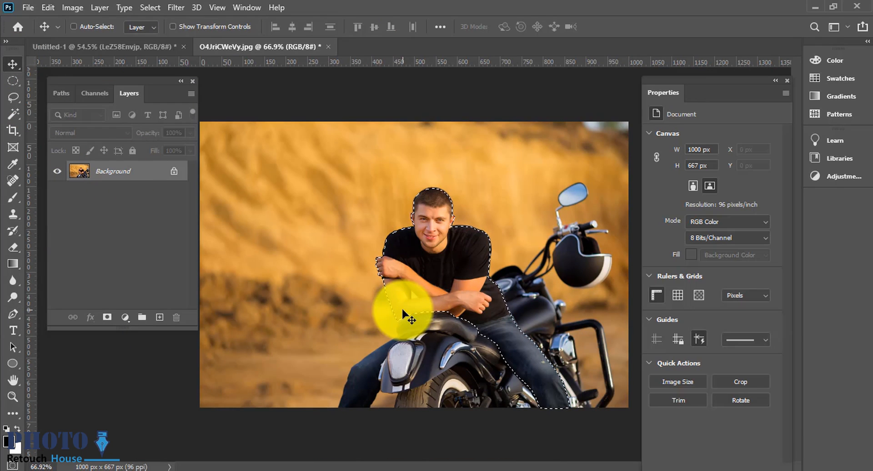
{"action": "key", "text": "ctrl"}
{"action": "scroll", "coordinate": [457, 325], "scroll_direction": "up", "scroll_amount": 4}
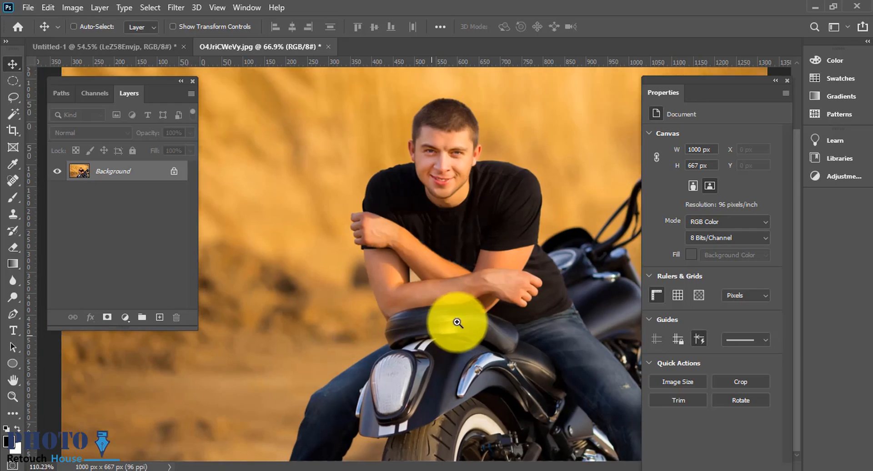
{"action": "scroll", "coordinate": [457, 324], "scroll_direction": "down", "scroll_amount": 1}
{"action": "scroll", "coordinate": [473, 335], "scroll_direction": "down", "scroll_amount": 1}
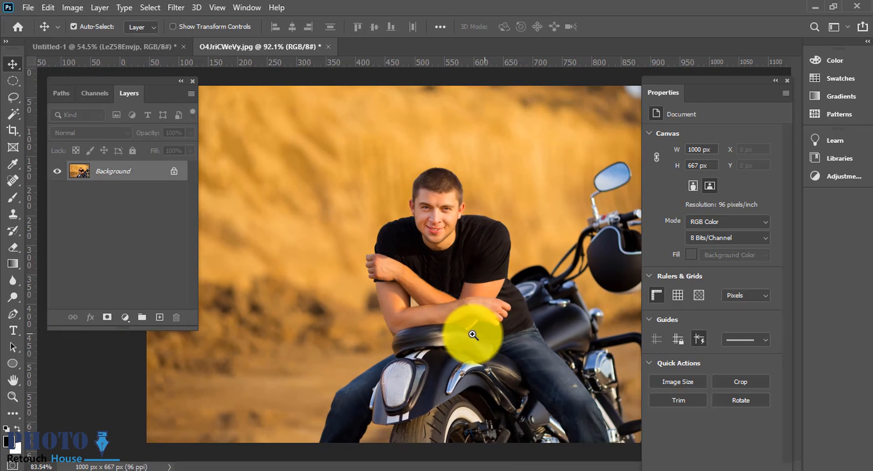
{"action": "key", "text": "ctrl+Return"}
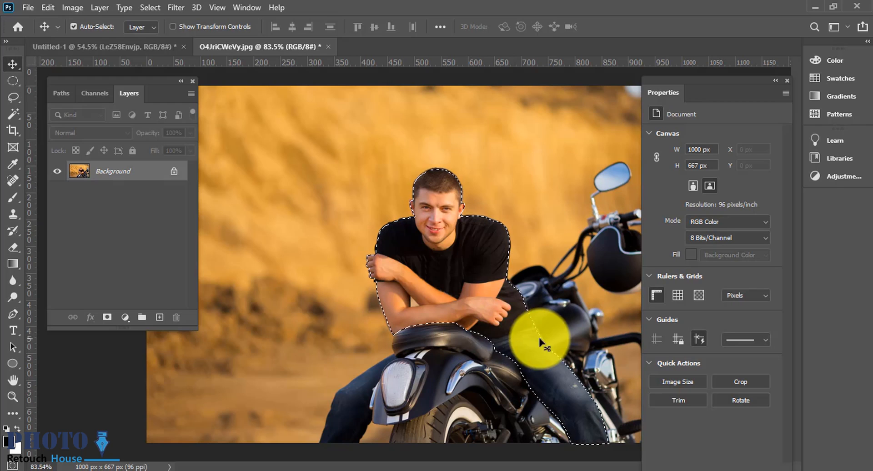
Step: Feather the selection and copy the man onto a new layer
{"action": "key", "text": "shift+F6"}
{"action": "key", "text": "Return"}
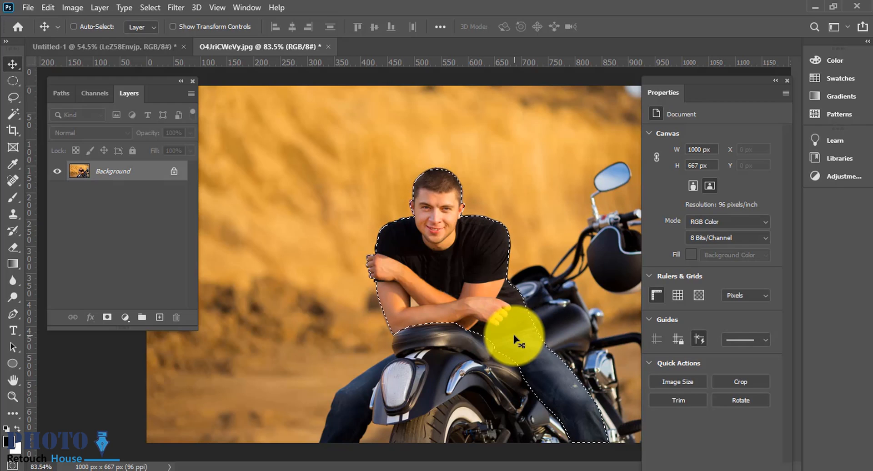
{"action": "key", "text": "ctrl+j"}
Step: Bring the man into the elephant composition and transform him to sit on the elephant's back
{"action": "left_click_drag", "start_coordinate": [387, 225], "coordinate": [440, 220]}
{"action": "key", "text": "ctrl+t"}
{"action": "left_click_drag", "start_coordinate": [573, 241], "coordinate": [529, 244]}
{"action": "left_click_drag", "start_coordinate": [451, 207], "coordinate": [412, 137]}
{"action": "left_click_drag", "start_coordinate": [490, 169], "coordinate": [478, 169]}
{"action": "left_click_drag", "start_coordinate": [427, 161], "coordinate": [374, 189]}
{"action": "right_click", "coordinate": [418, 154]}
{"action": "left_click", "coordinate": [482, 369]}
{"action": "key", "text": "Return"}
{"action": "left_click_drag", "start_coordinate": [373, 190], "coordinate": [378, 219]}
{"action": "left_click", "coordinate": [377, 209], "text": "ctrl"}
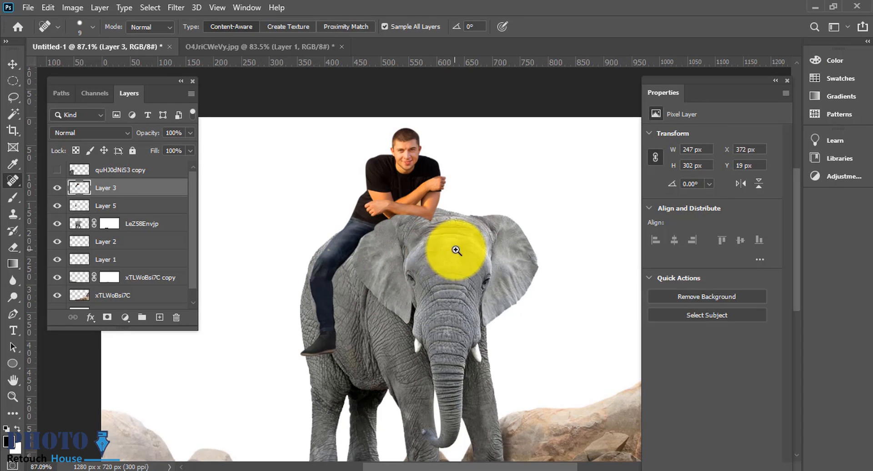
Step: Nudge the man's layer slightly so his leg sits against the elephant's side
{"action": "scroll", "coordinate": [380, 267], "scroll_direction": "down", "scroll_amount": 1}
{"action": "scroll", "coordinate": [312, 249], "scroll_direction": "up", "scroll_amount": 2}
{"action": "scroll", "coordinate": [356, 249], "scroll_direction": "up", "scroll_amount": 1}
{"action": "key", "text": "v"}
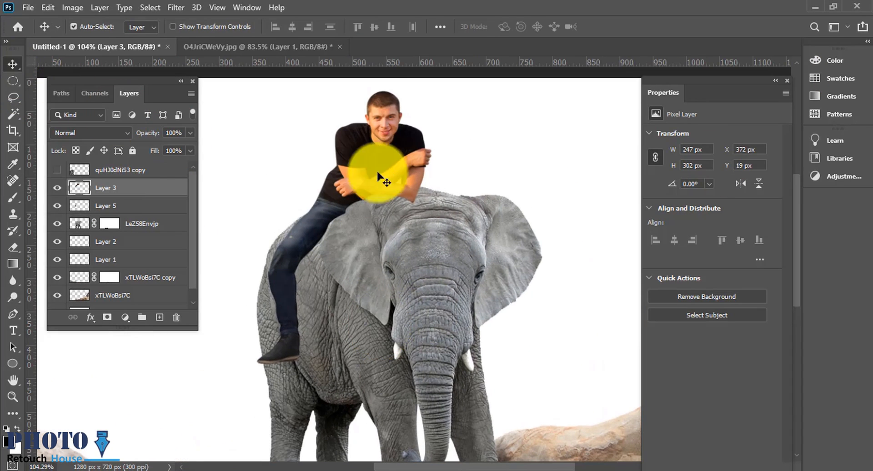
{"action": "scroll", "coordinate": [291, 264], "scroll_direction": "up", "scroll_amount": 5}
{"action": "left_click_drag", "start_coordinate": [298, 275], "coordinate": [310, 246]}
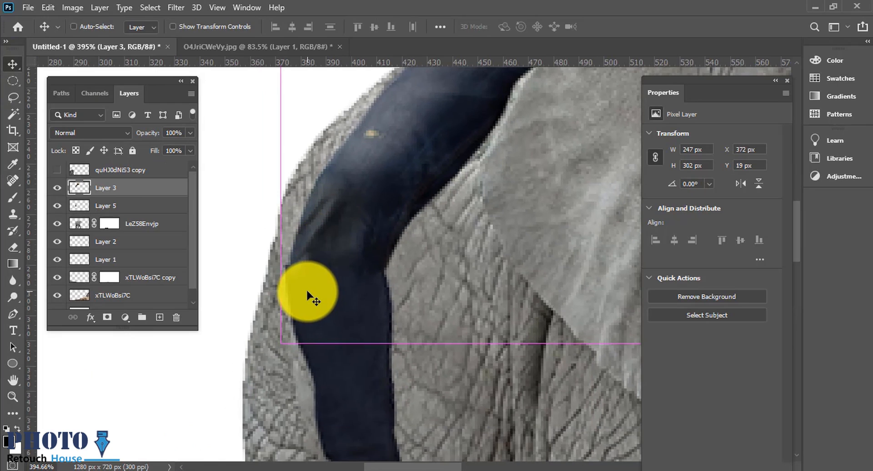
{"action": "key", "text": "ctrl+t"}
{"action": "key", "text": "Return"}
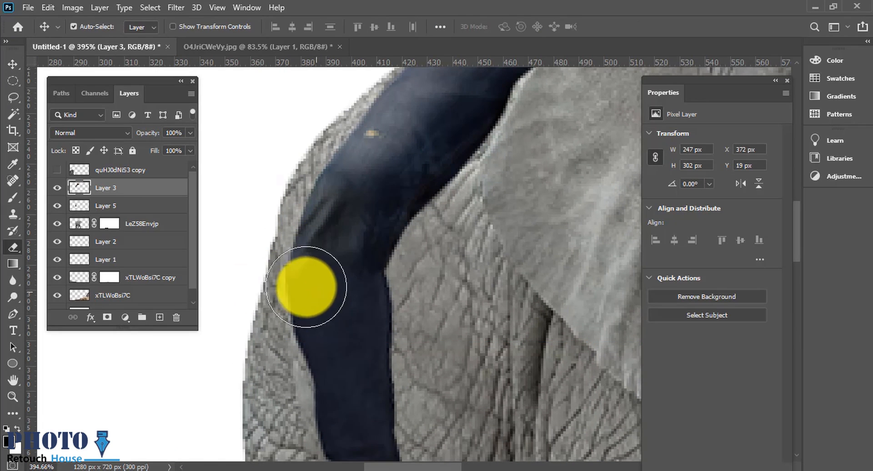
{"action": "key", "text": "e"}
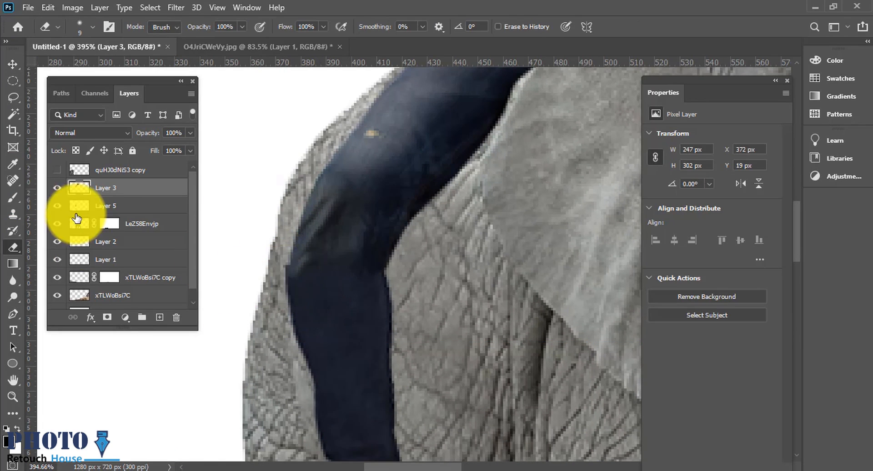
{"action": "left_click", "coordinate": [58, 189]}
{"action": "left_click", "coordinate": [58, 189]}
{"action": "left_click", "coordinate": [58, 205]}
{"action": "left_click", "coordinate": [58, 205]}
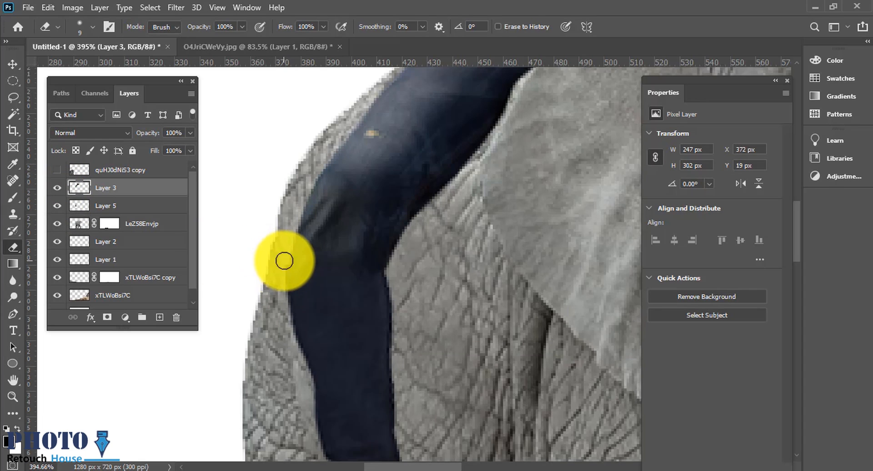
{"action": "left_click", "coordinate": [58, 206]}
{"action": "left_click", "coordinate": [58, 205]}
{"action": "left_click", "coordinate": [78, 206]}
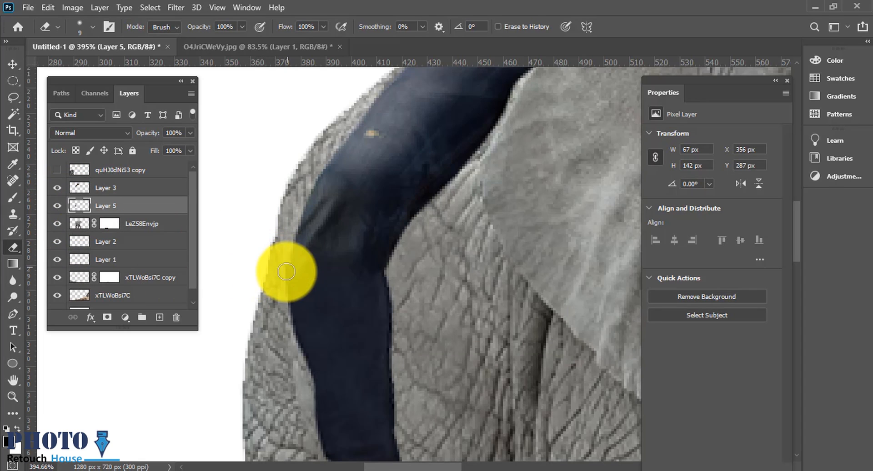
{"action": "scroll", "coordinate": [269, 295], "scroll_direction": "down", "scroll_amount": 8}
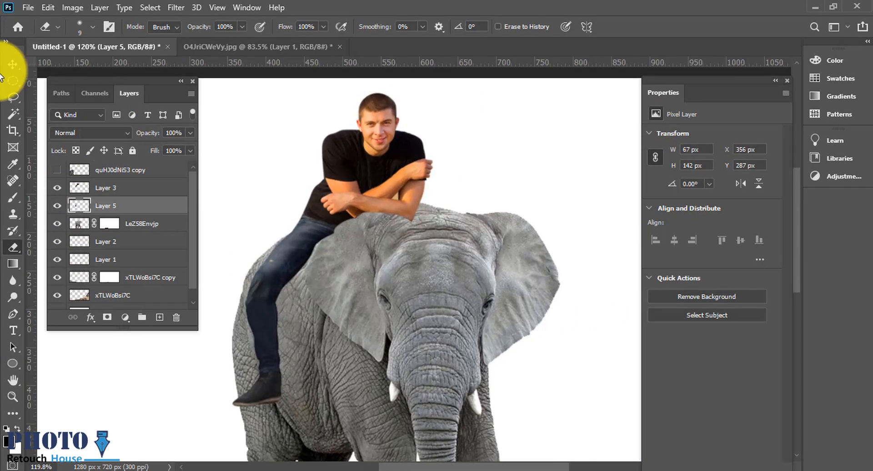
Step: Add a layer mask to the man's layer
{"action": "left_click", "coordinate": [13, 64]}
{"action": "left_click", "coordinate": [332, 193]}
{"action": "left_click", "coordinate": [108, 317]}
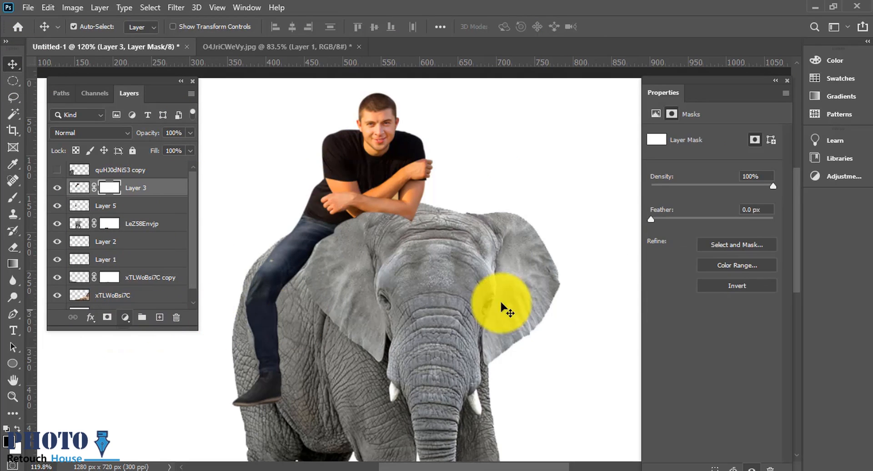
Step: Paint on the man's mask with a large brush to hide him where he overlaps the elephant's head
{"action": "key", "text": "b"}
{"action": "scroll", "coordinate": [473, 218], "scroll_direction": "up", "scroll_amount": 3}
{"action": "key", "text": "bracketright"}
{"action": "left_click_drag", "start_coordinate": [309, 205], "coordinate": [403, 210]}
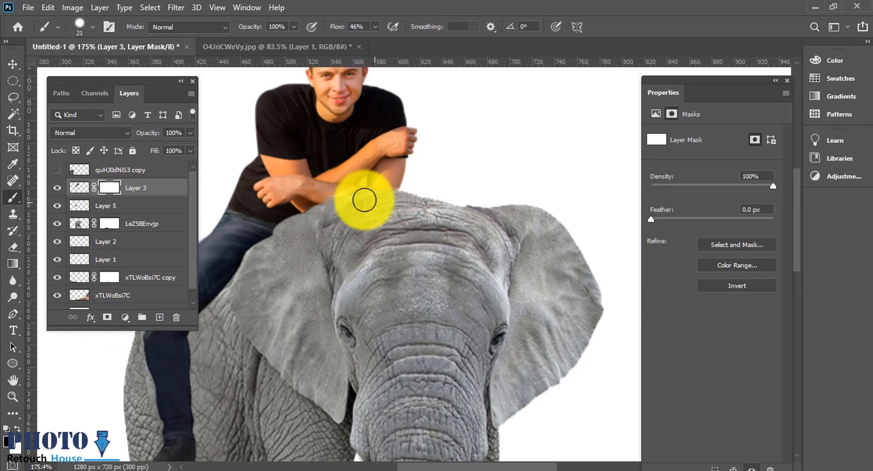
{"action": "left_click_drag", "start_coordinate": [311, 223], "coordinate": [273, 242]}
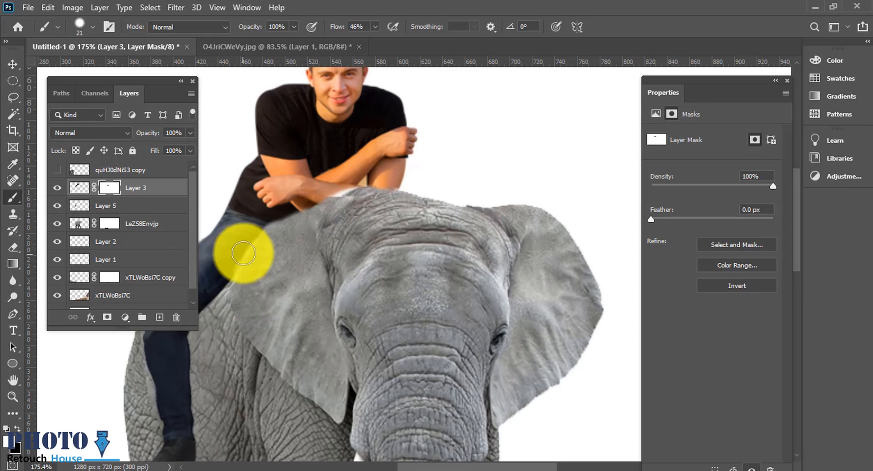
{"action": "mouse_move", "coordinate": [312, 200]}
{"action": "left_mouse_down"}
{"action": "mouse_move", "coordinate": [353, 188]}
{"action": "mouse_move", "coordinate": [343, 240]}
{"action": "left_mouse_up"}
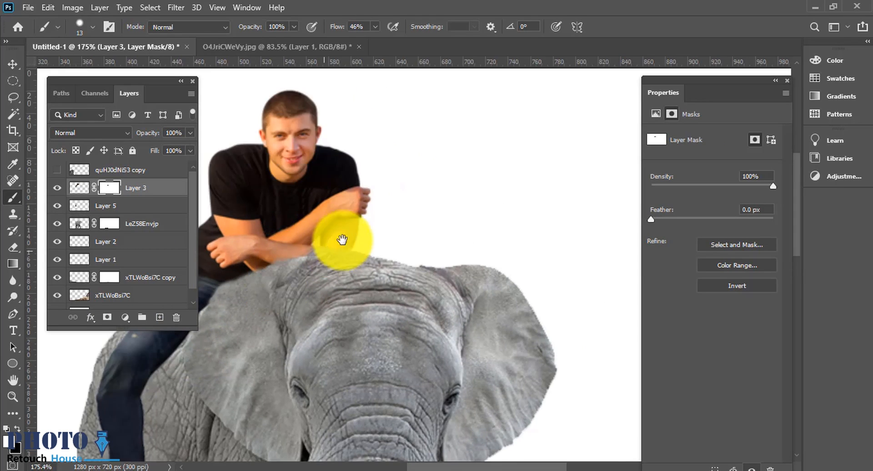
Step: Paint on the man's mask along the edge where his arms and leg meet the elephant
{"action": "scroll", "coordinate": [343, 240], "scroll_direction": "up", "scroll_amount": 3}
{"action": "scroll", "coordinate": [323, 241], "scroll_direction": "up", "scroll_amount": 1}
{"action": "key", "text": "w"}
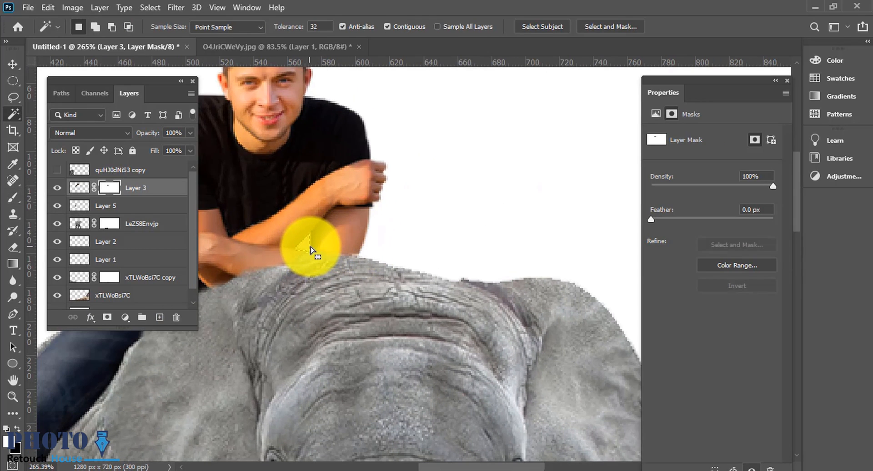
{"action": "scroll", "coordinate": [350, 256], "scroll_direction": "down", "scroll_amount": 4}
{"action": "scroll", "coordinate": [354, 257], "scroll_direction": "up", "scroll_amount": 3}
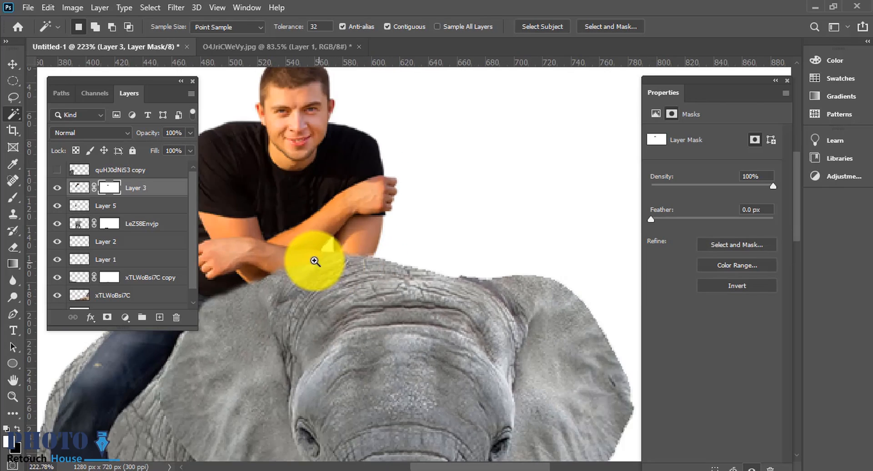
{"action": "left_click_drag", "start_coordinate": [315, 262], "coordinate": [393, 282]}
{"action": "left_click_drag", "start_coordinate": [394, 281], "coordinate": [344, 281]}
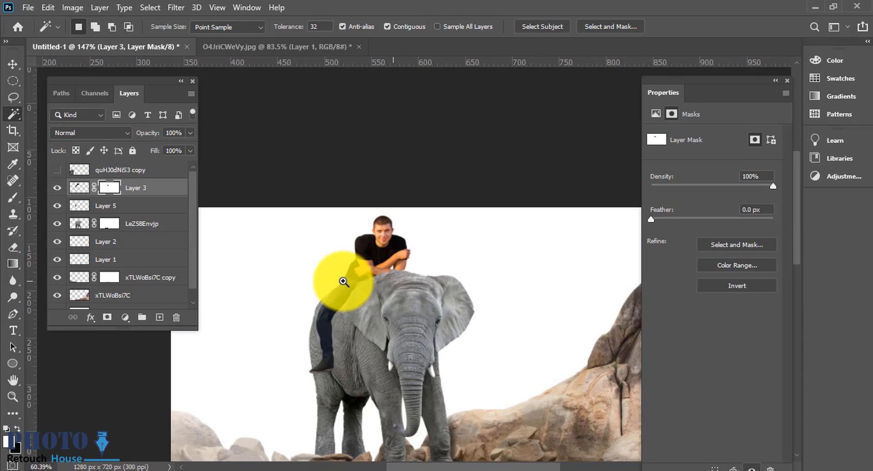
{"action": "left_click_drag", "start_coordinate": [392, 341], "coordinate": [403, 259]}
{"action": "left_click_drag", "start_coordinate": [351, 187], "coordinate": [372, 196]}
{"action": "left_click_drag", "start_coordinate": [377, 207], "coordinate": [414, 204]}
{"action": "left_click_drag", "start_coordinate": [414, 202], "coordinate": [472, 212]}
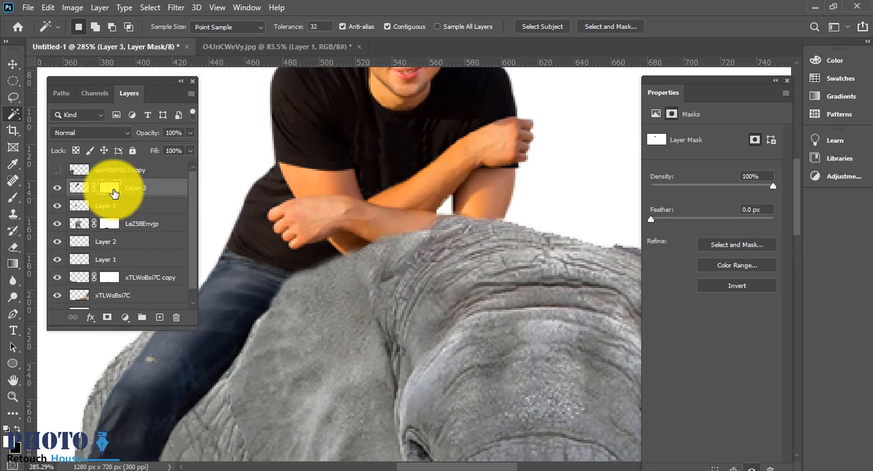
{"action": "key", "text": "b"}
{"action": "mouse_move", "coordinate": [348, 267]}
{"action": "left_mouse_down"}
{"action": "mouse_move", "coordinate": [454, 232]}
{"action": "mouse_move", "coordinate": [373, 252]}
{"action": "left_mouse_up"}
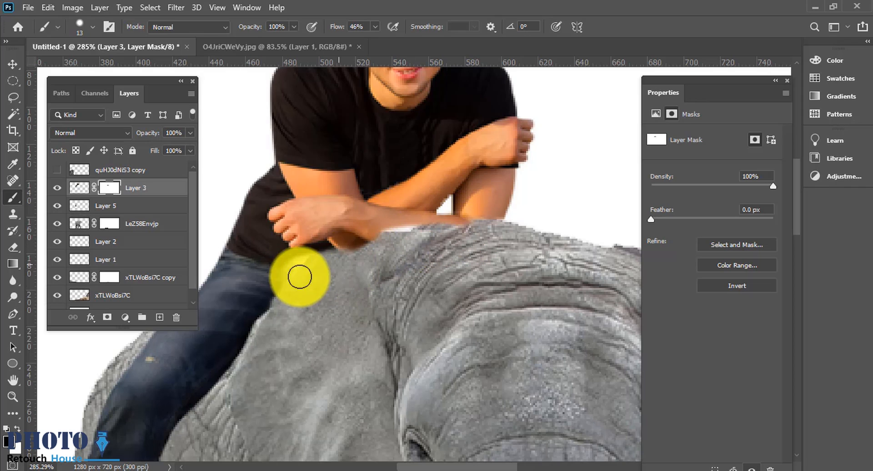
{"action": "left_click_drag", "start_coordinate": [300, 277], "coordinate": [246, 393]}
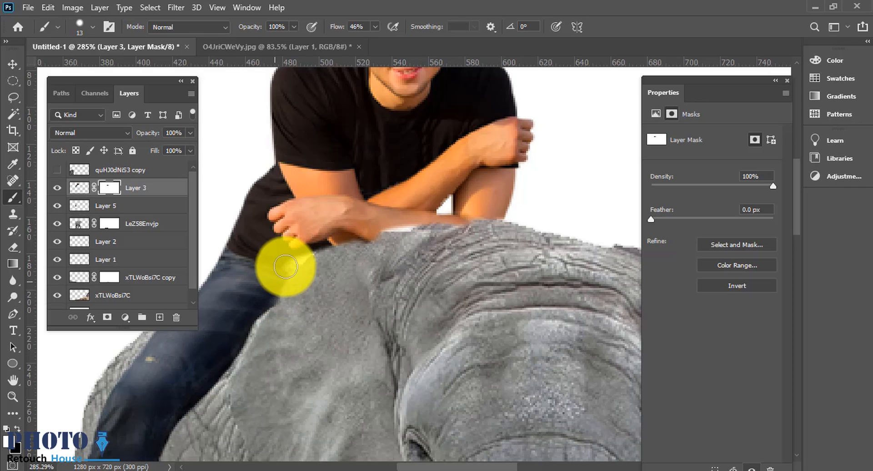
{"action": "right_click", "coordinate": [359, 259]}
{"action": "left_click", "coordinate": [279, 267]}
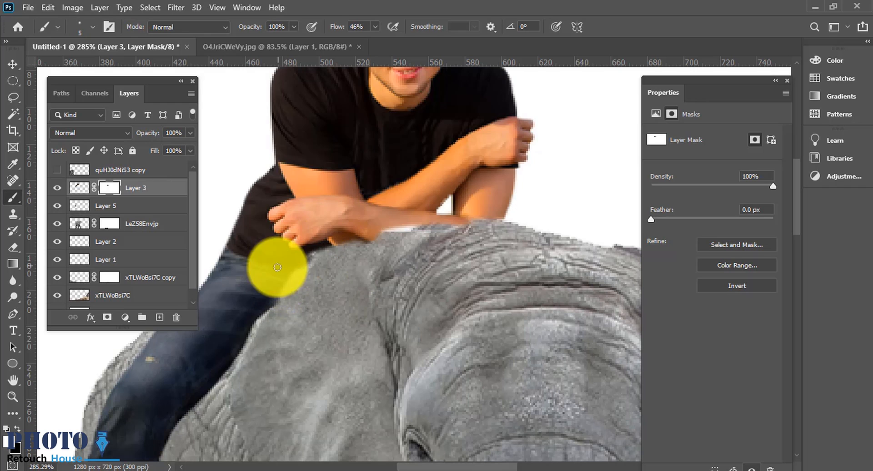
{"action": "key", "text": "bracketleft"}
{"action": "key", "text": "bracketleft"}
{"action": "key", "text": "bracketleft"}
{"action": "key", "text": "bracketleft"}
{"action": "key", "text": "bracketleft"}
{"action": "key", "text": "bracketleft"}
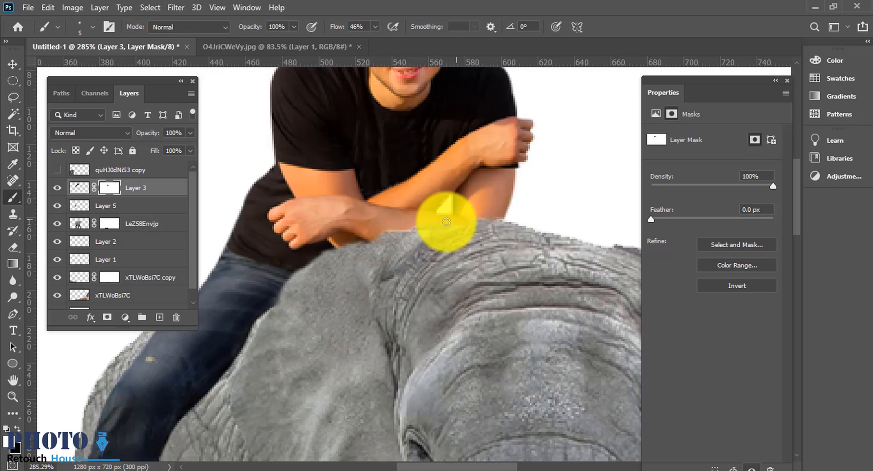
{"action": "scroll", "coordinate": [495, 224], "scroll_direction": "down", "scroll_amount": 1}
{"action": "scroll", "coordinate": [423, 228], "scroll_direction": "down", "scroll_amount": 3}
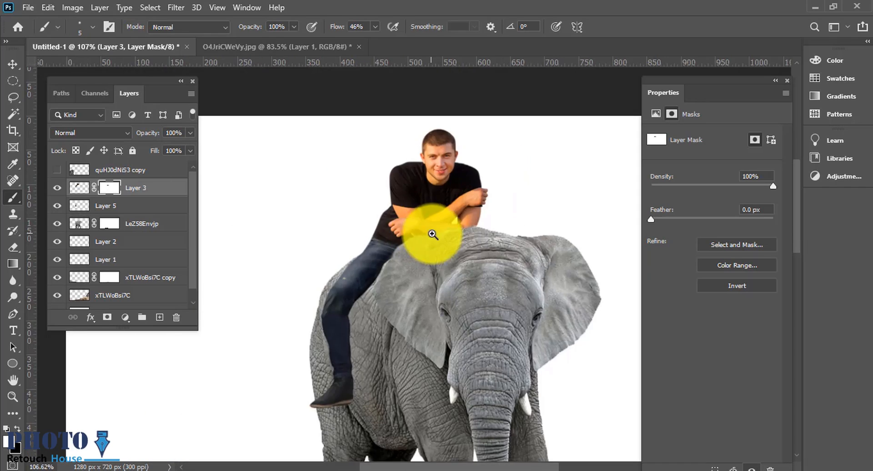
{"action": "scroll", "coordinate": [416, 245], "scroll_direction": "up", "scroll_amount": 2}
{"action": "scroll", "coordinate": [402, 324], "scroll_direction": "down", "scroll_amount": 1}
{"action": "left_click_drag", "start_coordinate": [400, 354], "coordinate": [464, 228]}
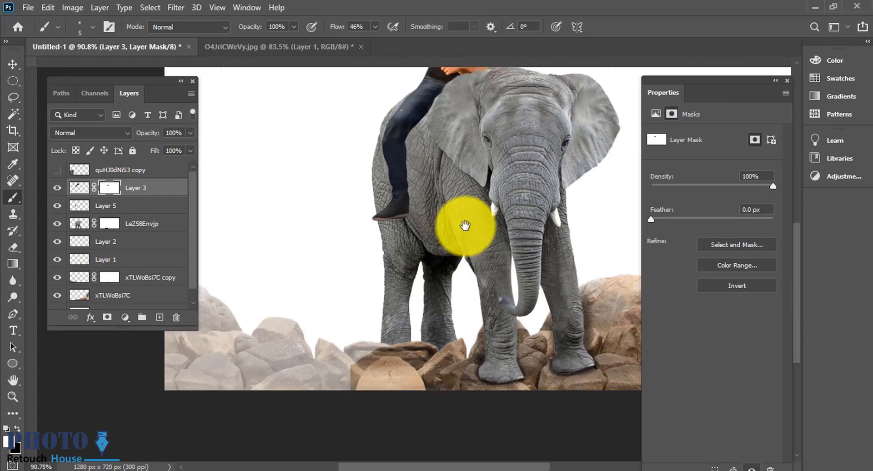
Step: Select the elephant layer and set its opacity to 100%
{"action": "left_click", "coordinate": [12, 64]}
{"action": "left_click", "coordinate": [314, 344]}
{"action": "left_click_drag", "start_coordinate": [310, 344], "coordinate": [294, 314]}
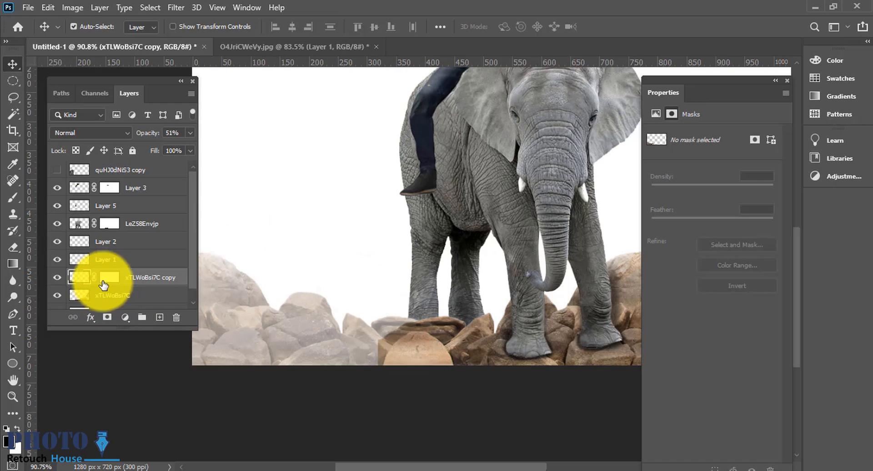
{"action": "left_click_drag", "start_coordinate": [144, 134], "coordinate": [353, 146]}
Step: Add a new empty layer just above the background layer
{"action": "left_click_drag", "start_coordinate": [495, 333], "coordinate": [468, 333]}
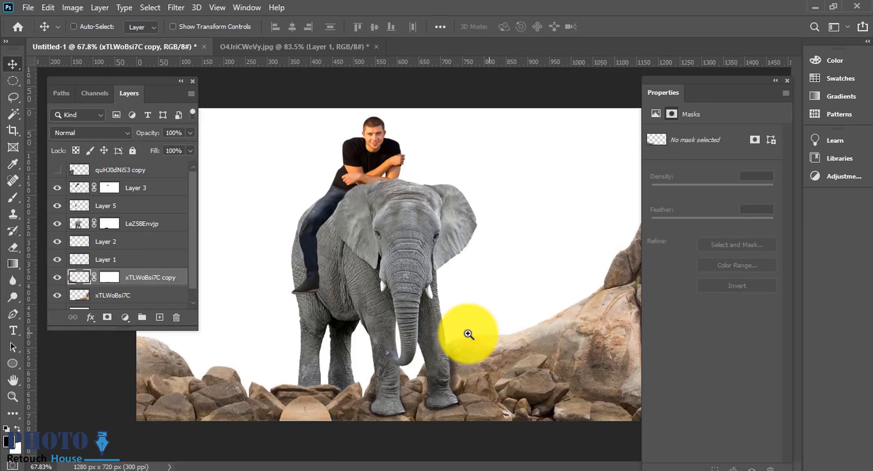
{"action": "left_click", "coordinate": [468, 334], "text": "ctrl"}
{"action": "left_click_drag", "start_coordinate": [418, 341], "coordinate": [357, 311]}
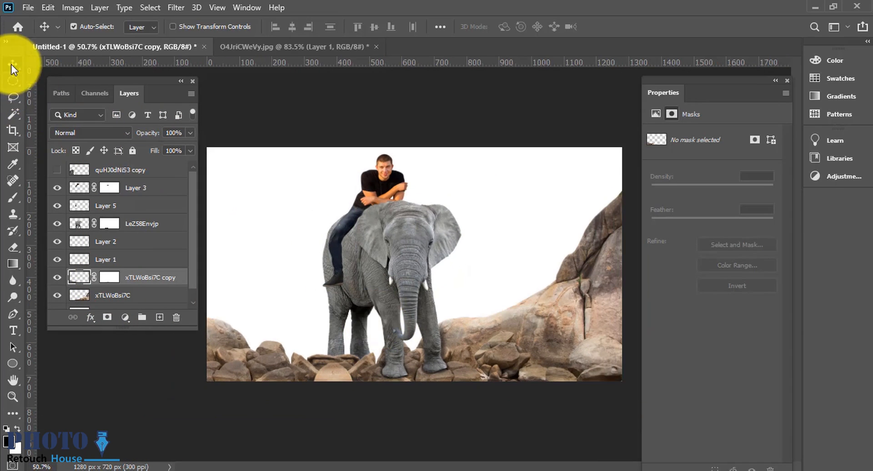
{"action": "left_click_drag", "start_coordinate": [399, 215], "coordinate": [406, 212]}
{"action": "left_click_drag", "start_coordinate": [510, 296], "coordinate": [496, 332]}
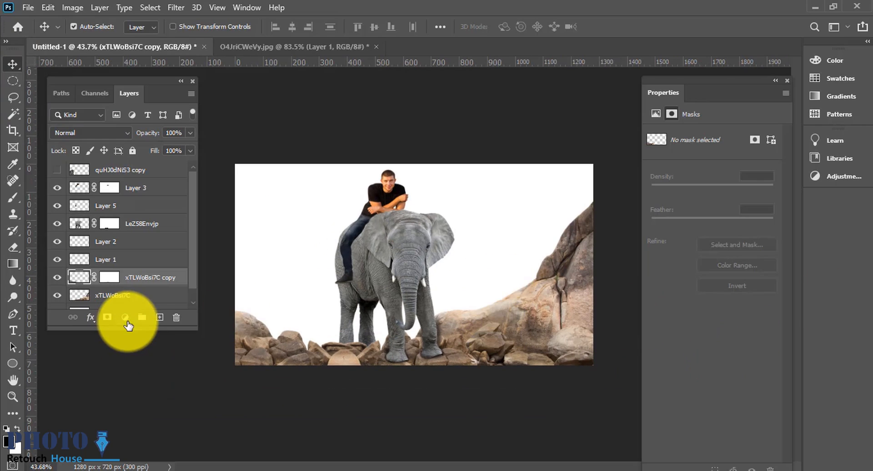
{"action": "left_click_drag", "start_coordinate": [128, 327], "coordinate": [136, 411]}
{"action": "left_click", "coordinate": [160, 404]}
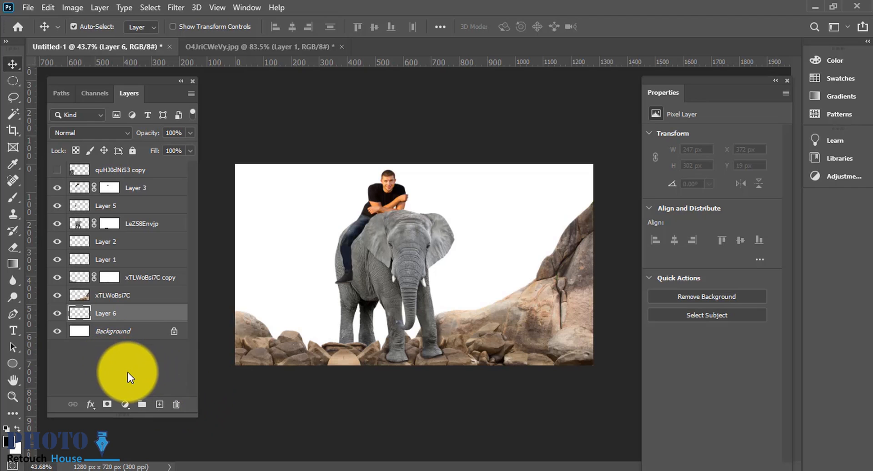
Step: Set the foreground color to a bright yellow
{"action": "left_click", "coordinate": [7, 440]}
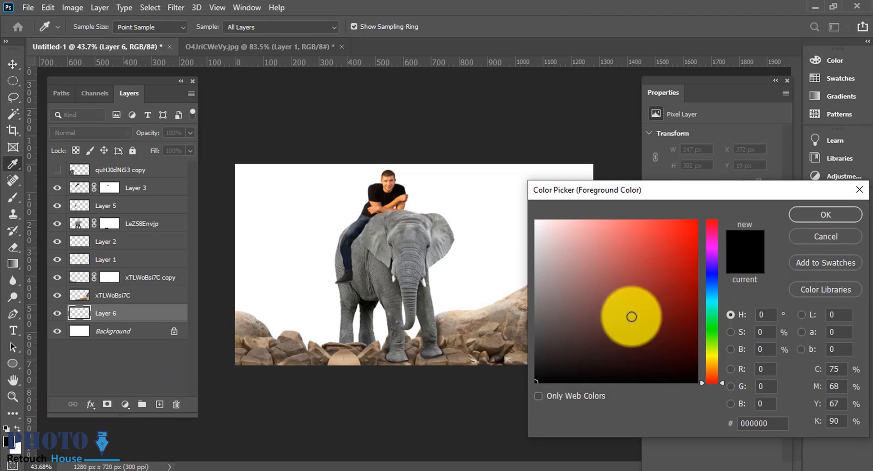
{"action": "left_click_drag", "start_coordinate": [706, 359], "coordinate": [716, 358]}
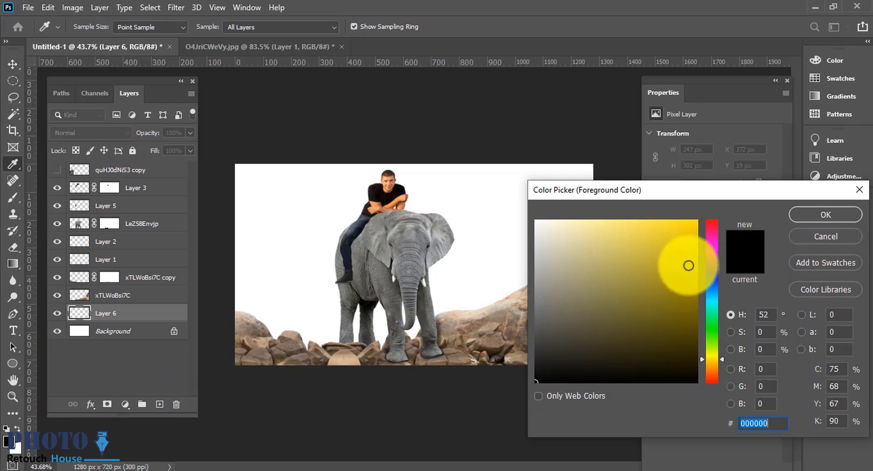
{"action": "left_click", "coordinate": [688, 266]}
{"action": "left_click", "coordinate": [825, 216]}
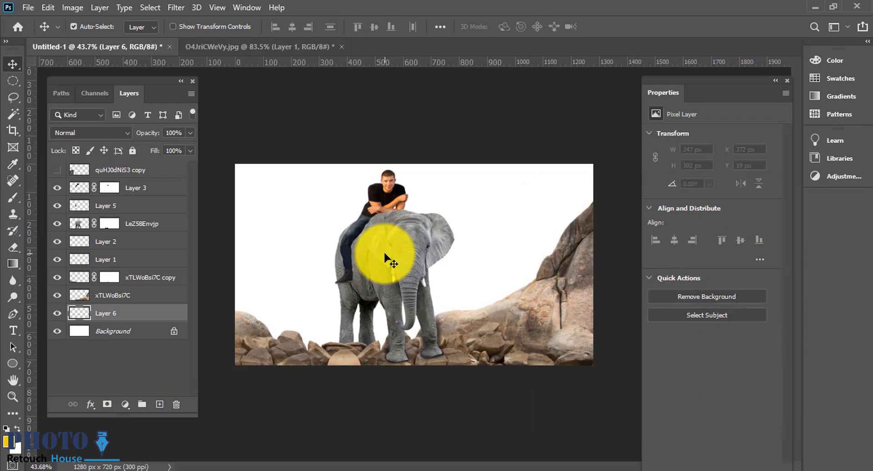
Step: Paint a soft yellow sun glow in the upper-left sky on the new layer with a large brush
{"action": "left_click_drag", "start_coordinate": [361, 240], "coordinate": [509, 245]}
{"action": "mouse_move", "coordinate": [331, 238]}
{"action": "left_mouse_down"}
{"action": "mouse_move", "coordinate": [293, 235]}
{"action": "mouse_move", "coordinate": [314, 237]}
{"action": "mouse_move", "coordinate": [316, 212]}
{"action": "left_mouse_up"}
{"action": "left_click", "coordinate": [330, 239]}
{"action": "key", "text": "ctrl+z"}
{"action": "left_click", "coordinate": [324, 237]}
{"action": "key", "text": "ctrl+z"}
{"action": "left_click", "coordinate": [316, 212]}
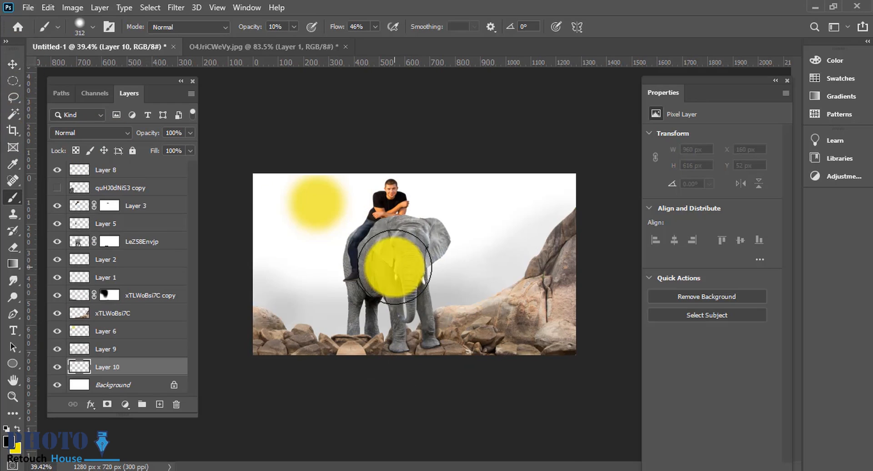
Step: Paste the landscape photo and move its layer down to sit just above the background
{"action": "left_click", "coordinate": [13, 65]}
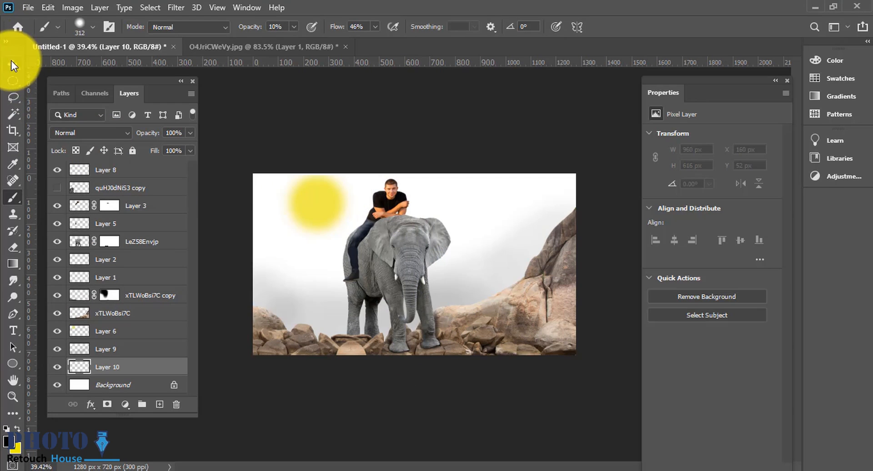
{"action": "key", "text": "ctrl+v"}
{"action": "left_click_drag", "start_coordinate": [338, 317], "coordinate": [324, 314]}
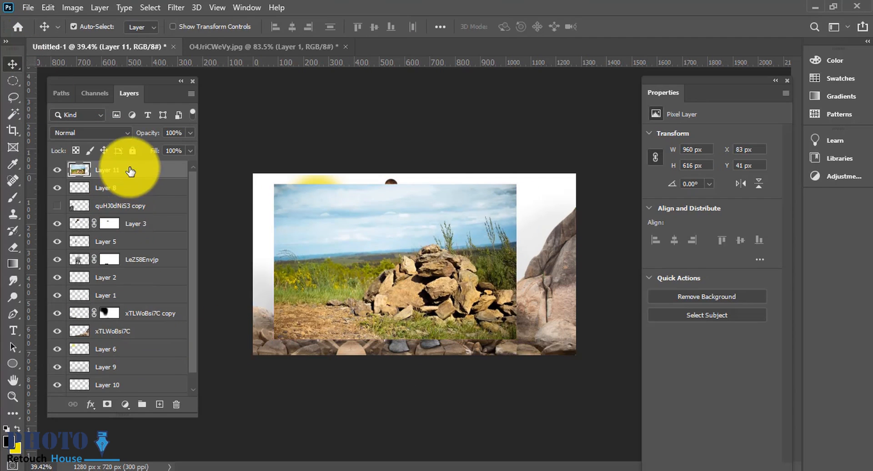
{"action": "left_click_drag", "start_coordinate": [124, 170], "coordinate": [137, 382]}
{"action": "left_click_drag", "start_coordinate": [134, 348], "coordinate": [124, 373]}
{"action": "left_click_drag", "start_coordinate": [272, 283], "coordinate": [303, 286]}
{"action": "key", "text": "ctrl+z"}
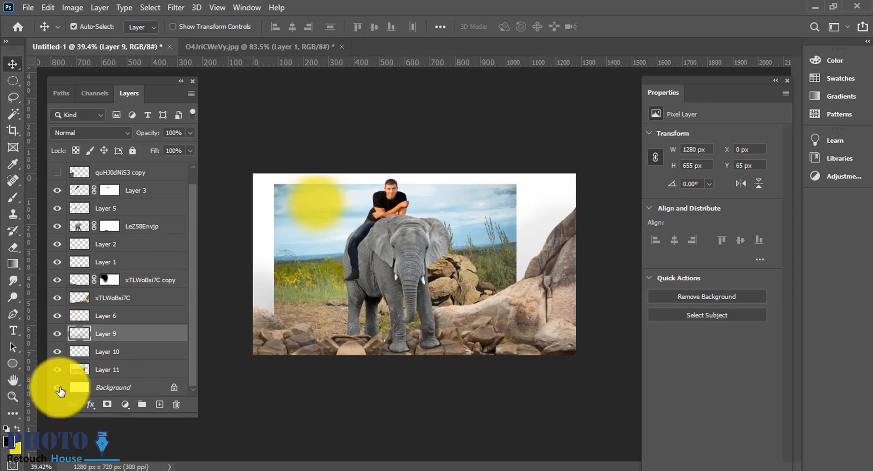
{"action": "left_click", "coordinate": [55, 334]}
{"action": "left_click", "coordinate": [55, 335]}
Step: Scale the landscape photo to about 117%, shift it left, and flip it horizontally
{"action": "left_click", "coordinate": [94, 370]}
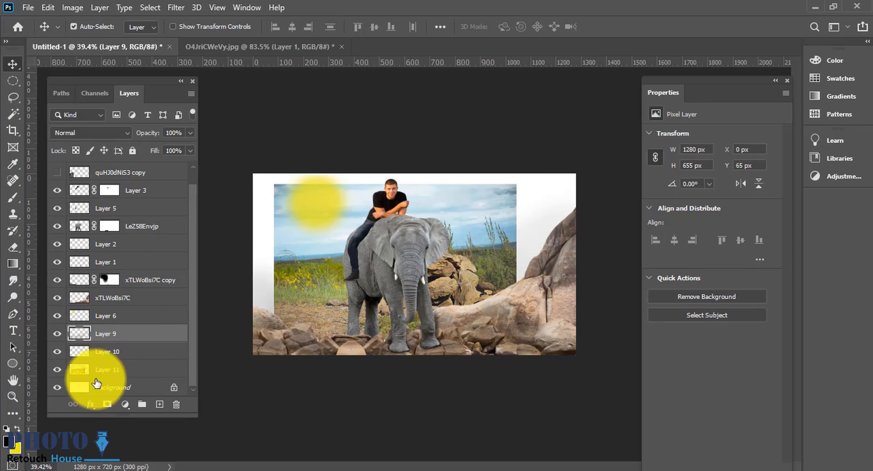
{"action": "left_click", "coordinate": [465, 221]}
{"action": "key", "text": "ctrl+t"}
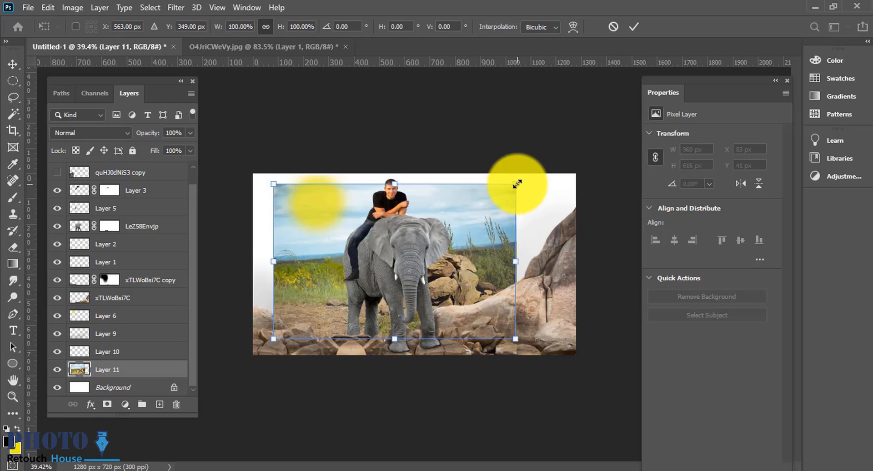
{"action": "left_click_drag", "start_coordinate": [517, 184], "coordinate": [555, 157]}
{"action": "left_click_drag", "start_coordinate": [530, 209], "coordinate": [493, 210]}
{"action": "right_click", "coordinate": [483, 233]}
{"action": "left_click", "coordinate": [570, 417]}
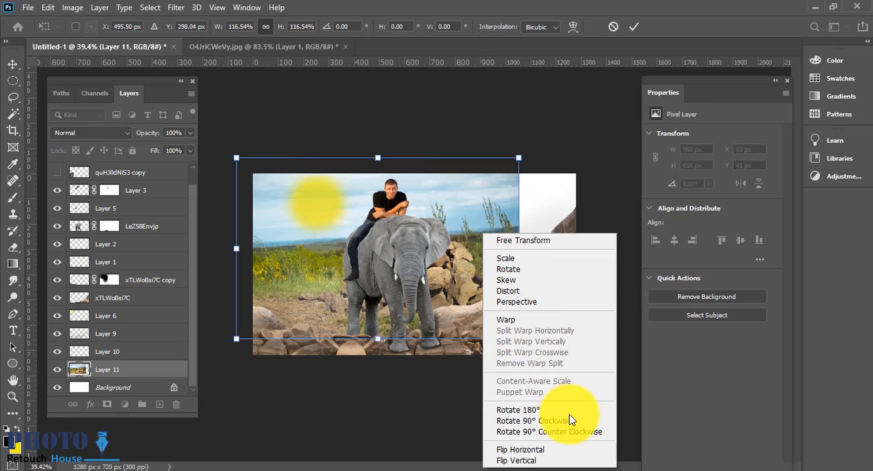
{"action": "left_click", "coordinate": [550, 450]}
{"action": "key", "text": "Return"}
Step: Select the landscape layer and enlarge it to about 1621 × 1040 px, repositioning it to fill the scene behind the elephant
{"action": "left_click", "coordinate": [474, 254], "text": "ctrl"}
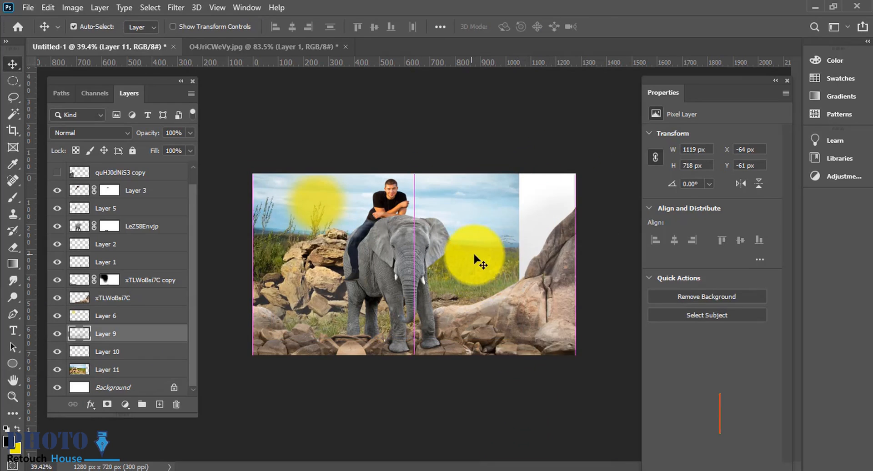
{"action": "key", "text": "ctrl+t"}
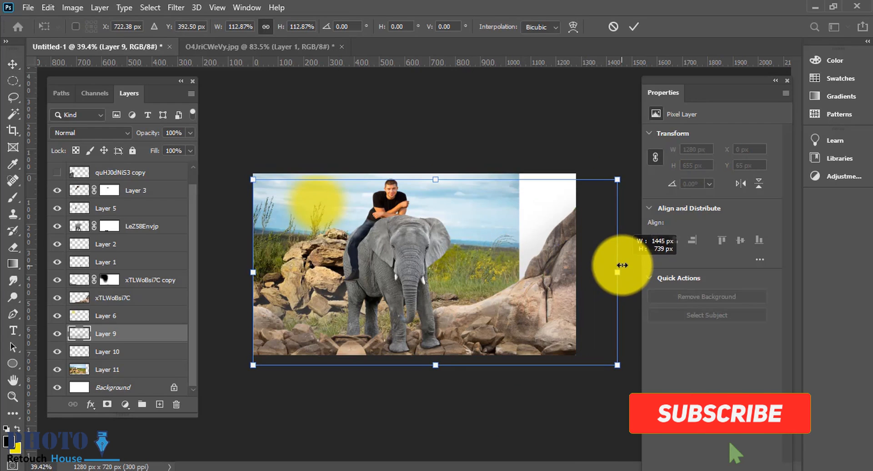
{"action": "key", "text": "Escape"}
{"action": "left_click", "coordinate": [101, 374]}
{"action": "key", "text": "ctrl+t"}
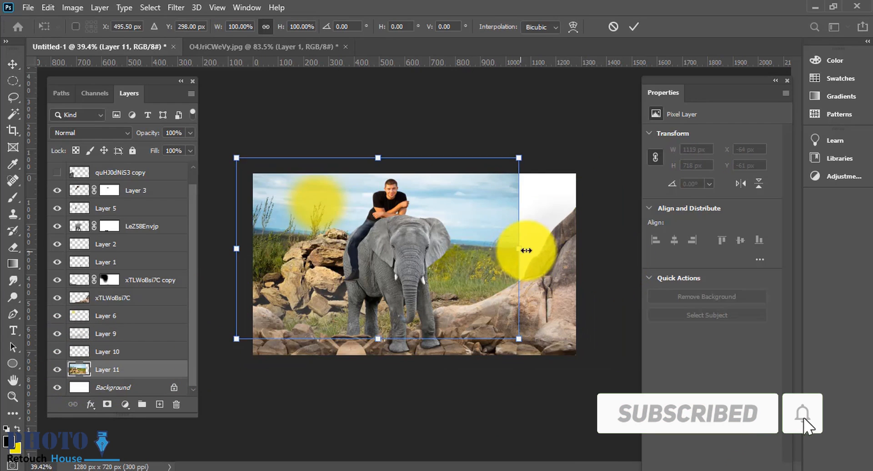
{"action": "left_click_drag", "start_coordinate": [523, 249], "coordinate": [601, 251]}
{"action": "left_click_drag", "start_coordinate": [489, 269], "coordinate": [432, 284]}
{"action": "left_click_drag", "start_coordinate": [540, 264], "coordinate": [587, 257]}
{"action": "key", "text": "Return"}
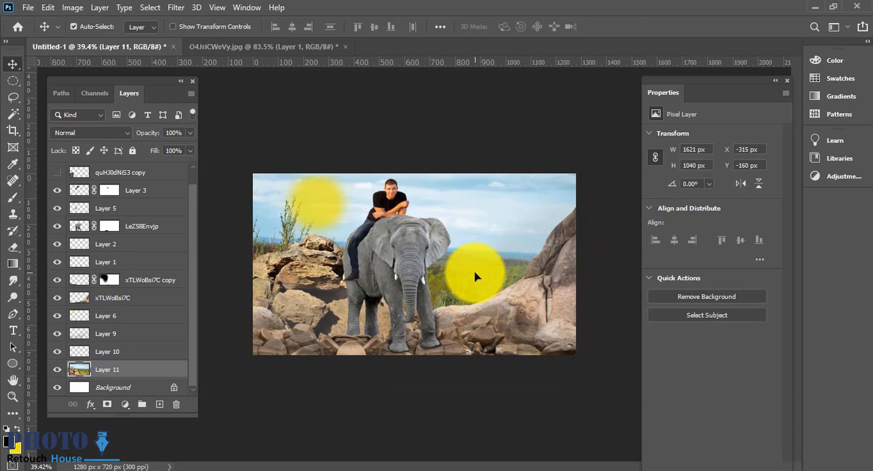
Step: Nudge the sun glow layer slightly up and to the right in the upper-left sky
{"action": "key", "text": "ctrl+plus"}
{"action": "left_click_drag", "start_coordinate": [398, 316], "coordinate": [295, 288]}
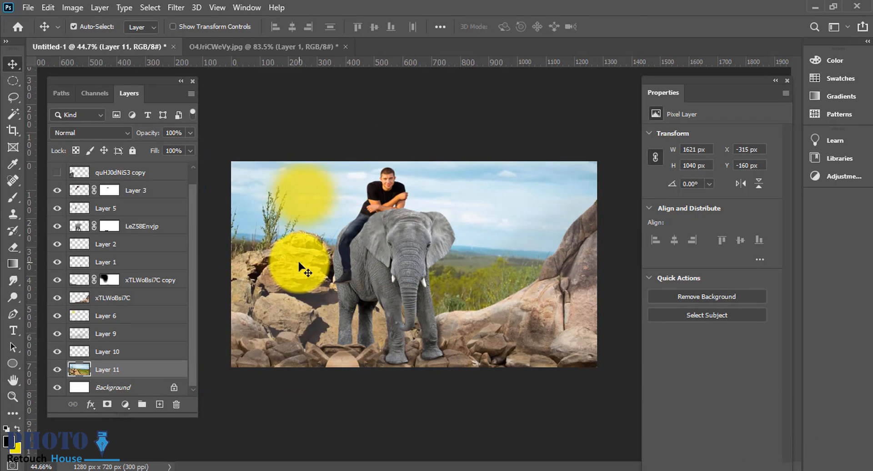
{"action": "scroll", "coordinate": [299, 262], "scroll_direction": "down", "scroll_amount": 3}
{"action": "left_click_drag", "start_coordinate": [340, 213], "coordinate": [355, 201]}
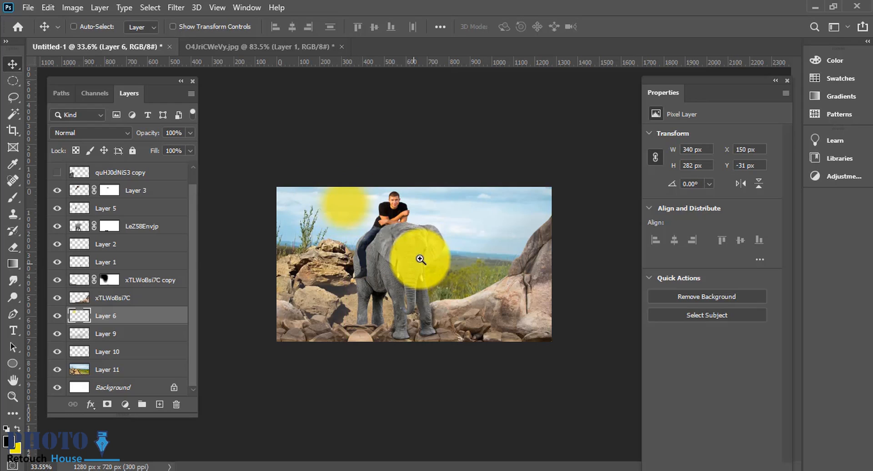
{"action": "left_click_drag", "start_coordinate": [419, 258], "coordinate": [435, 255]}
{"action": "left_click", "coordinate": [181, 334]}
{"action": "left_click_drag", "start_coordinate": [357, 310], "coordinate": [336, 320]}
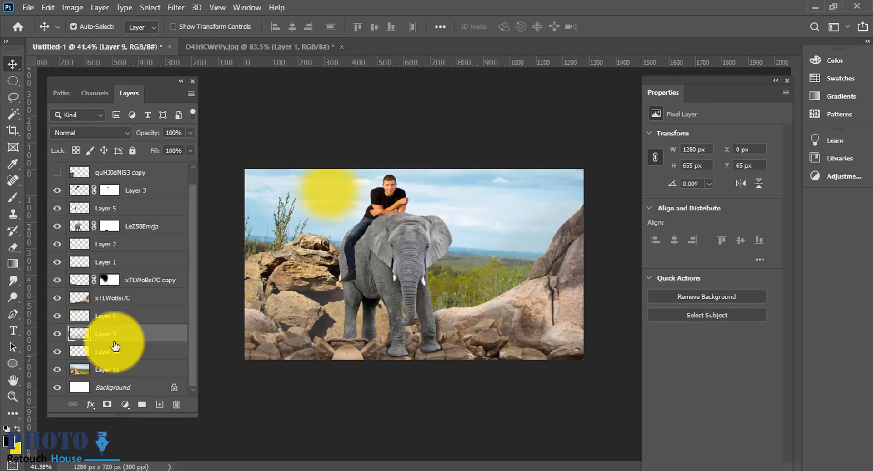
Step: Toggle Layer 9's visibility to compare the scene with and without it
{"action": "left_click", "coordinate": [55, 333]}
{"action": "left_click", "coordinate": [54, 333]}
{"action": "left_click", "coordinate": [55, 333]}
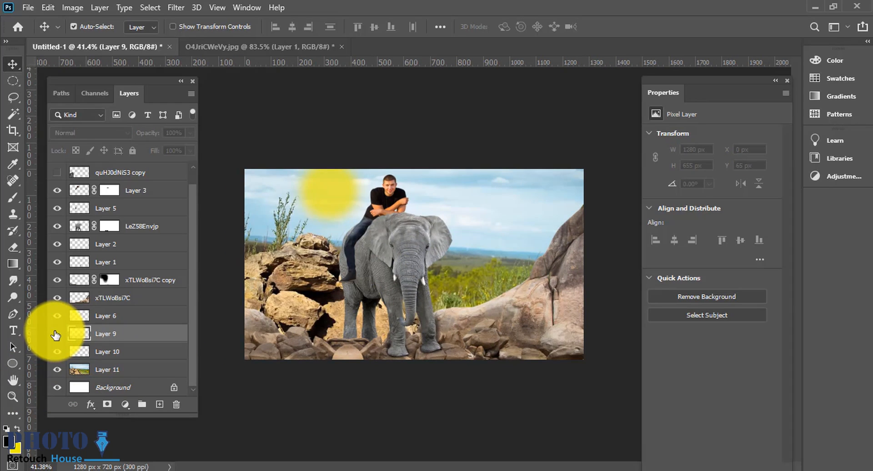
{"action": "left_click", "coordinate": [55, 334]}
{"action": "left_click", "coordinate": [135, 136]}
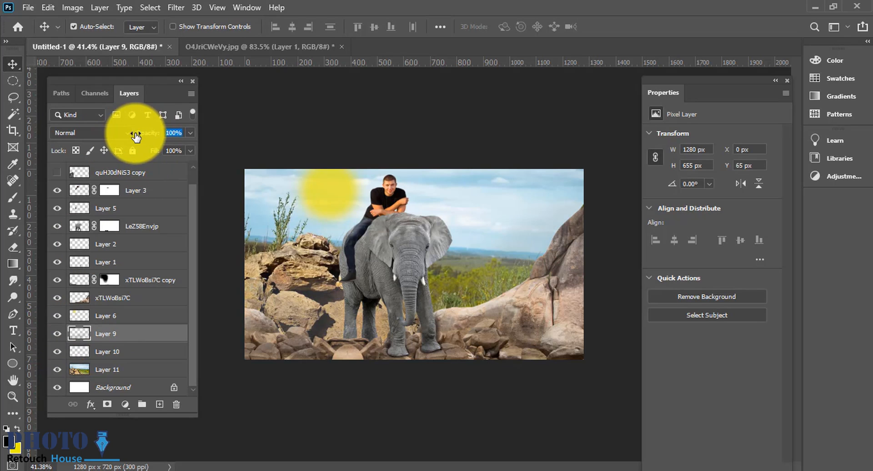
{"action": "scroll", "coordinate": [331, 331], "scroll_direction": "down", "scroll_amount": 3}
{"action": "left_click", "coordinate": [333, 332]}
{"action": "scroll", "coordinate": [351, 332], "scroll_direction": "up", "scroll_amount": 4}
Step: Create a new layer above xTLWoBsi7C and paint soft low-opacity brush strokes over the right-hand rocks with a smaller brush
{"action": "key", "text": "b"}
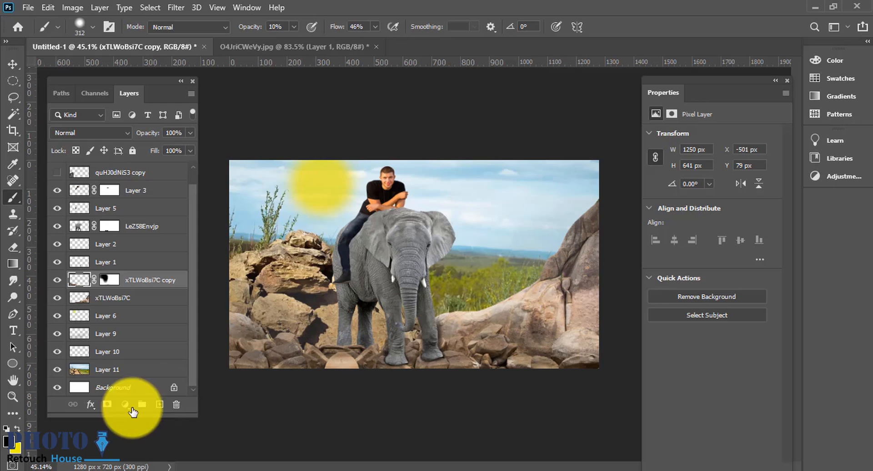
{"action": "left_click", "coordinate": [132, 299]}
{"action": "left_click", "coordinate": [159, 404]}
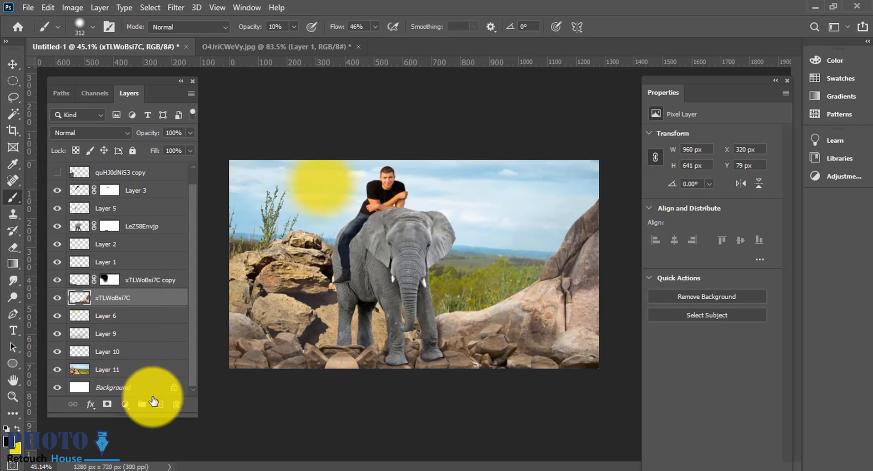
{"action": "mouse_move", "coordinate": [456, 317]}
{"action": "left_mouse_down"}
{"action": "mouse_move", "coordinate": [401, 321]}
{"action": "mouse_move", "coordinate": [253, 272]}
{"action": "mouse_move", "coordinate": [380, 286]}
{"action": "mouse_move", "coordinate": [625, 282]}
{"action": "left_mouse_up"}
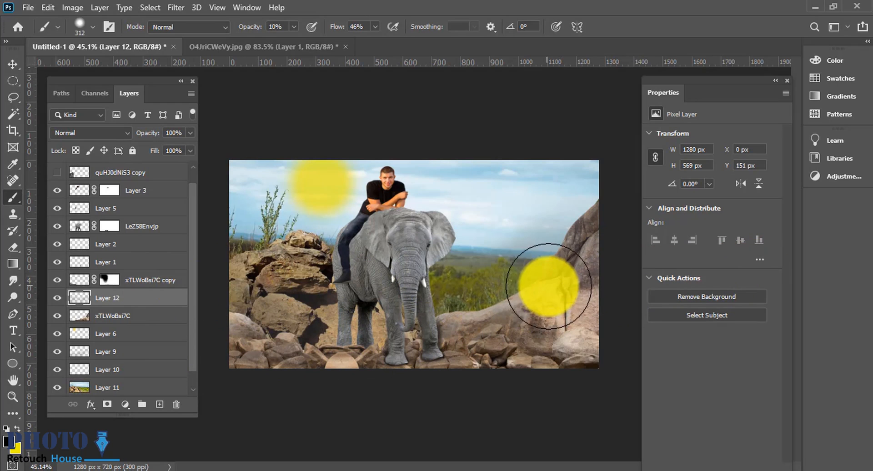
{"action": "left_click_drag", "start_coordinate": [441, 294], "coordinate": [673, 299]}
{"action": "key", "text": "ctrl+z"}
{"action": "key", "text": "bracketleft"}
{"action": "key", "text": "bracketleft"}
{"action": "left_click_drag", "start_coordinate": [536, 281], "coordinate": [605, 234]}
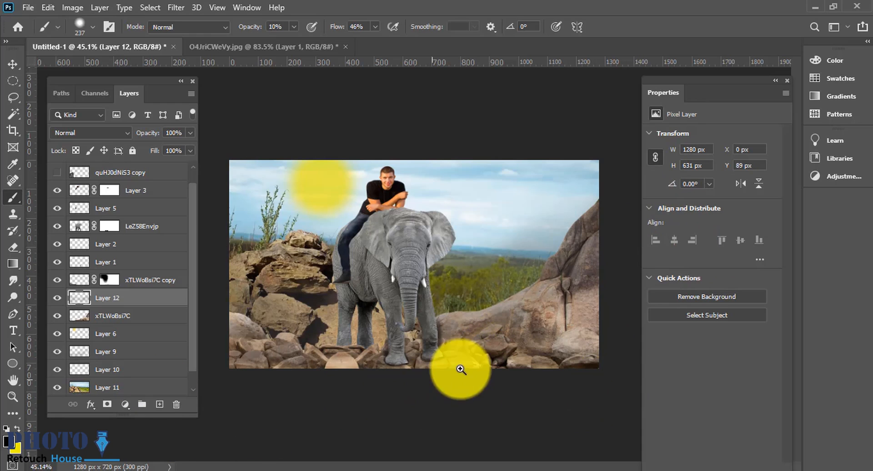
Step: Scale the sun glow layer down to about 79%
{"action": "left_click_drag", "start_coordinate": [460, 369], "coordinate": [513, 378]}
{"action": "left_click_drag", "start_coordinate": [228, 336], "coordinate": [254, 302]}
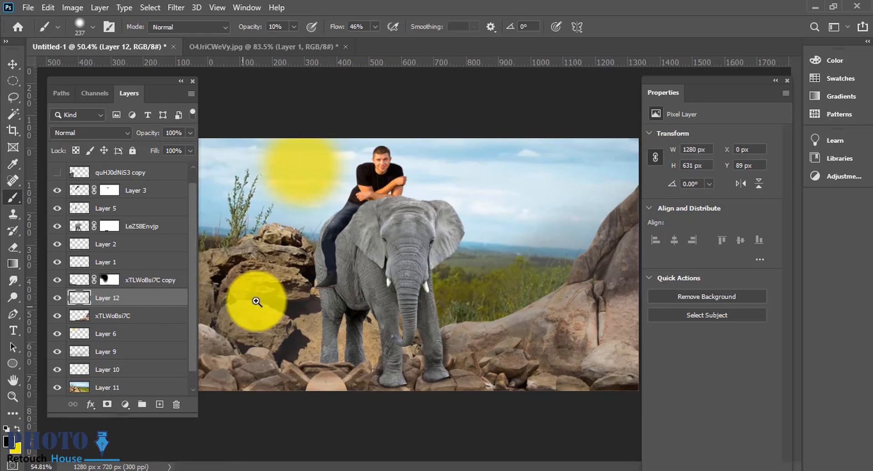
{"action": "left_click", "coordinate": [13, 64]}
{"action": "mouse_move", "coordinate": [312, 176]}
{"action": "left_mouse_down"}
{"action": "mouse_move", "coordinate": [302, 188]}
{"action": "mouse_move", "coordinate": [310, 194]}
{"action": "mouse_move", "coordinate": [312, 177]}
{"action": "left_mouse_up"}
{"action": "key", "text": "ctrl+t"}
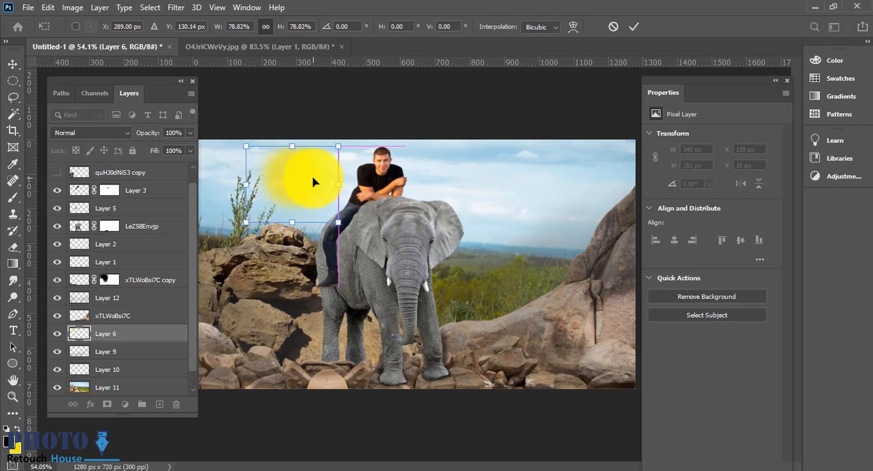
{"action": "key", "text": "Return"}
Step: Zoom in on the rider and add a new empty layer above the elephant layer for painting with the Brush tool
{"action": "left_click_drag", "start_coordinate": [400, 223], "coordinate": [378, 197]}
{"action": "left_click_drag", "start_coordinate": [305, 190], "coordinate": [306, 182]}
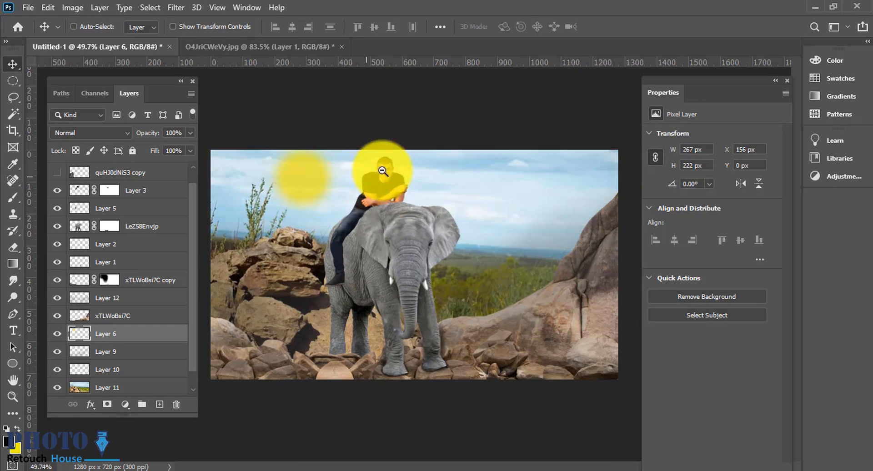
{"action": "left_click_drag", "start_coordinate": [382, 171], "coordinate": [408, 173]}
{"action": "left_click_drag", "start_coordinate": [392, 268], "coordinate": [425, 230]}
{"action": "left_click", "coordinate": [377, 214]}
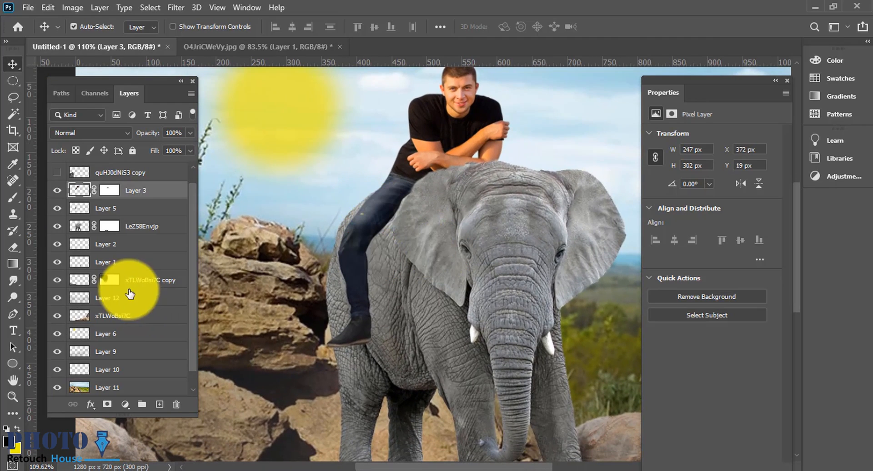
{"action": "left_click", "coordinate": [159, 404]}
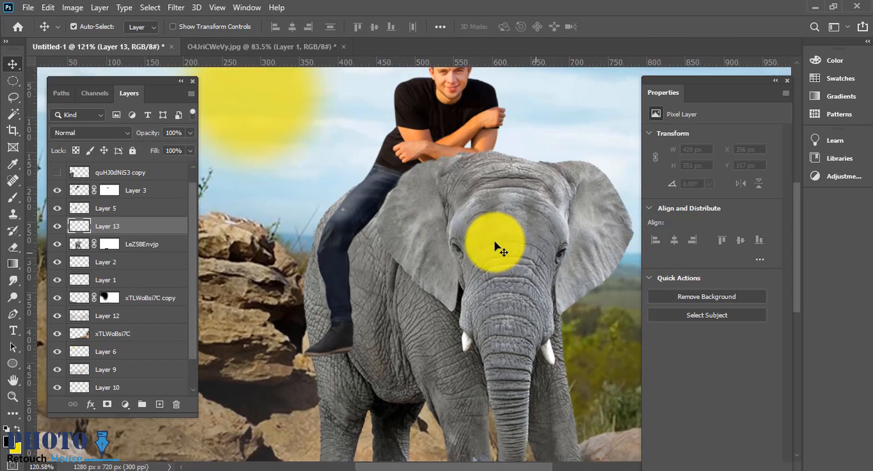
{"action": "scroll", "coordinate": [364, 187], "scroll_direction": "up", "scroll_amount": 3}
{"action": "key", "text": "b"}
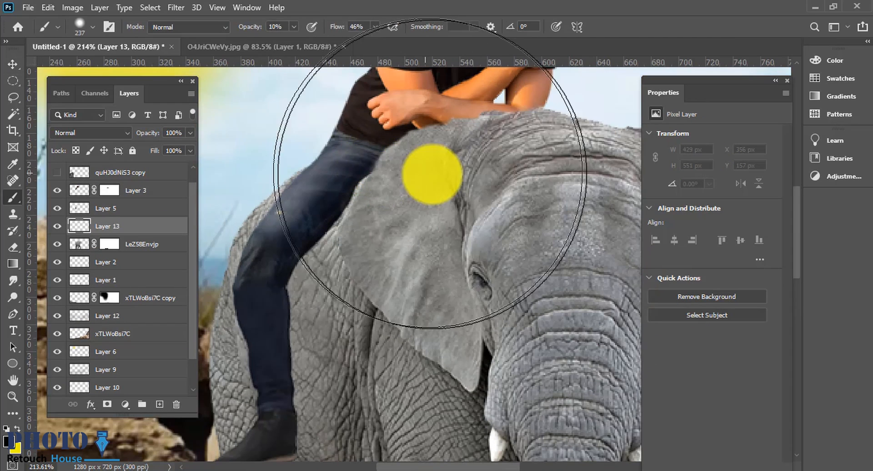
Step: Shrink the brush to about 18 px at 100% opacity and paint a dark shadow along the man's leg against the elephant
{"action": "key", "text": "bracketleft"}
{"action": "key", "text": "bracketleft"}
{"action": "key", "text": "bracketleft"}
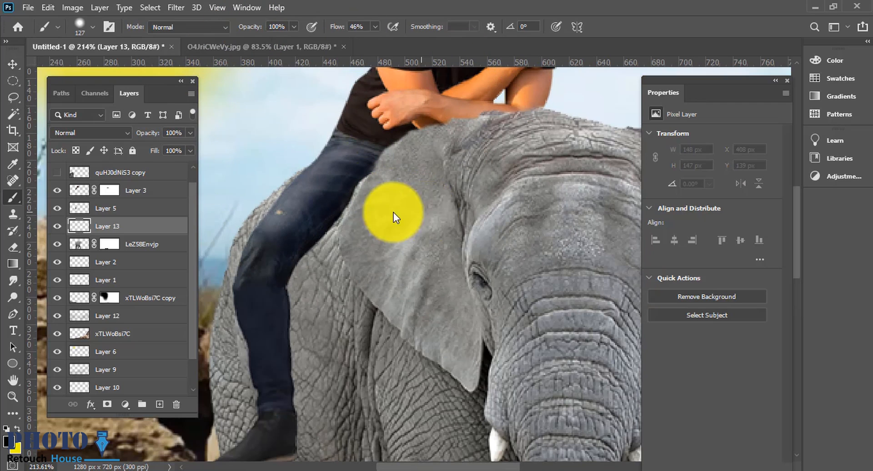
{"action": "key", "text": "bracketleft"}
{"action": "key", "text": "bracketleft"}
{"action": "key", "text": "bracketleft"}
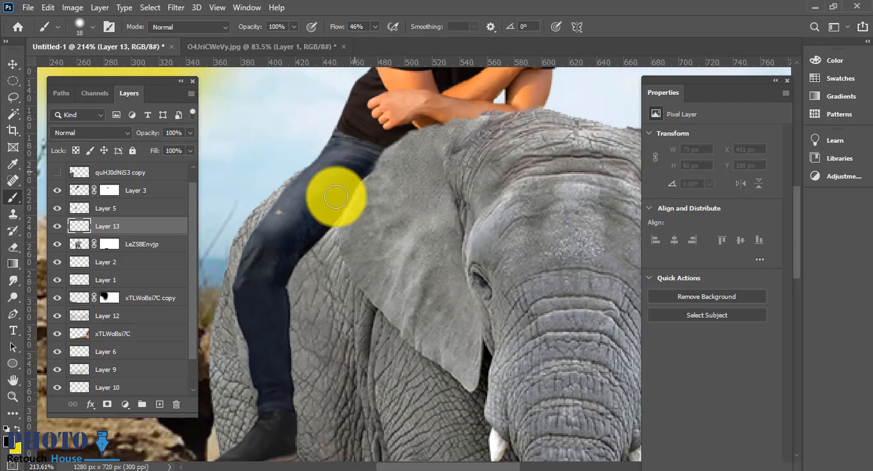
{"action": "left_click_drag", "start_coordinate": [330, 223], "coordinate": [291, 271]}
{"action": "key", "text": "ctrl+z"}
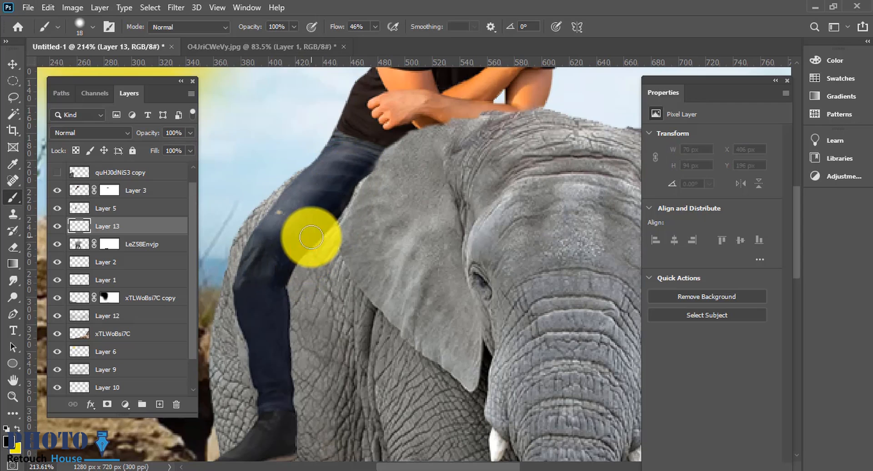
{"action": "mouse_move", "coordinate": [306, 243]}
{"action": "left_mouse_down"}
{"action": "mouse_move", "coordinate": [278, 281]}
{"action": "mouse_move", "coordinate": [283, 266]}
{"action": "mouse_move", "coordinate": [296, 413]}
{"action": "left_mouse_up"}
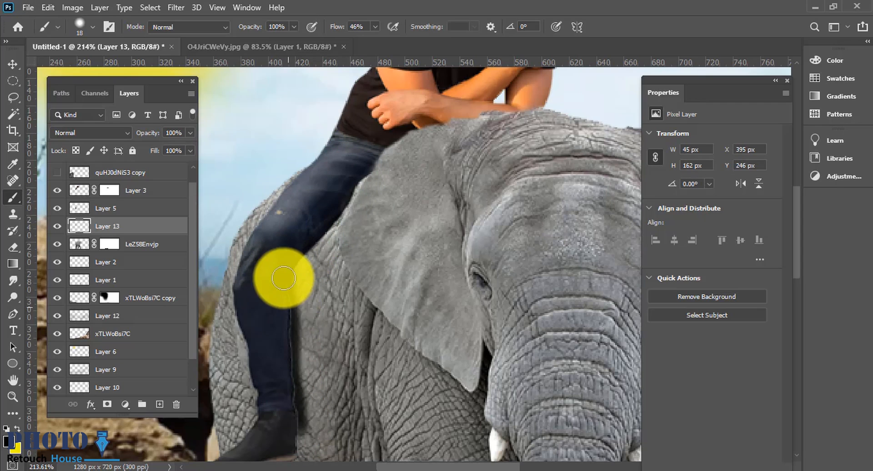
{"action": "mouse_move", "coordinate": [310, 242]}
{"action": "left_mouse_down"}
{"action": "mouse_move", "coordinate": [366, 165]}
{"action": "mouse_move", "coordinate": [322, 192]}
{"action": "left_mouse_up"}
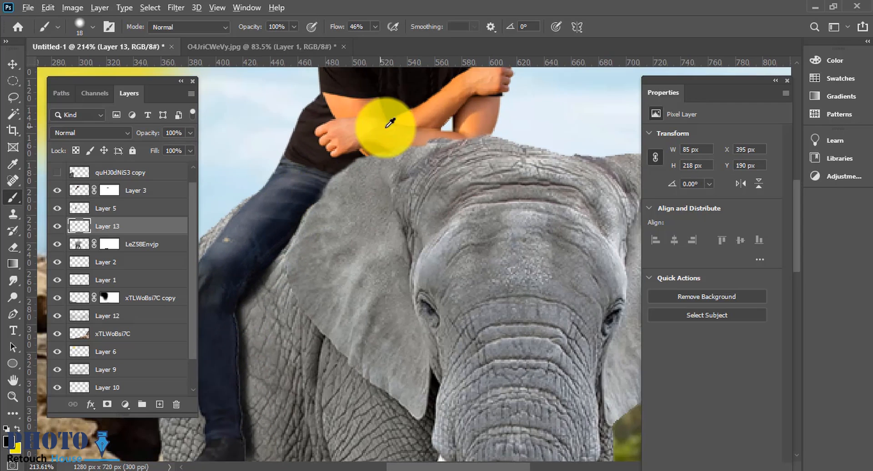
Step: Paint further shadow strokes along the man's leg down toward the boot
{"action": "right_click", "coordinate": [364, 154]}
{"action": "left_click_drag", "start_coordinate": [230, 339], "coordinate": [293, 256]}
{"action": "left_click_drag", "start_coordinate": [292, 255], "coordinate": [297, 224]}
{"action": "left_click_drag", "start_coordinate": [300, 309], "coordinate": [308, 390]}
Step: Paint a shadow along the top of the thigh up toward the man's forearm and adjust the brush size
{"action": "scroll", "coordinate": [327, 394], "scroll_direction": "down", "scroll_amount": 1}
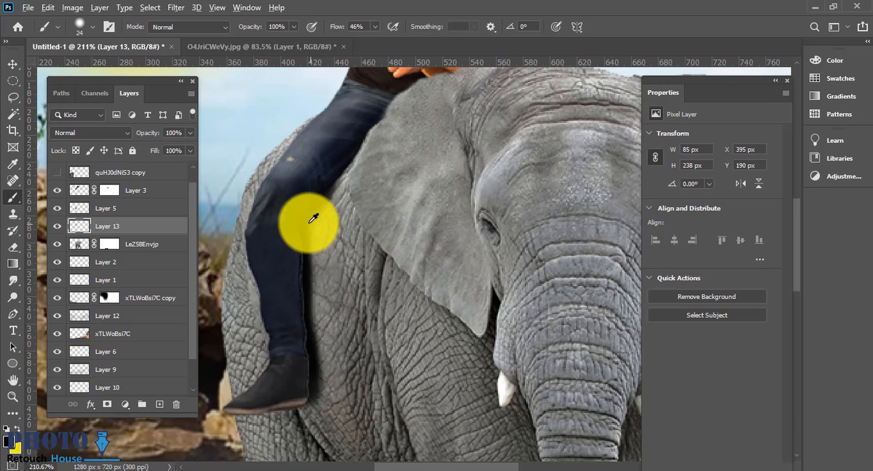
{"action": "scroll", "coordinate": [318, 201], "scroll_direction": "up", "scroll_amount": 5}
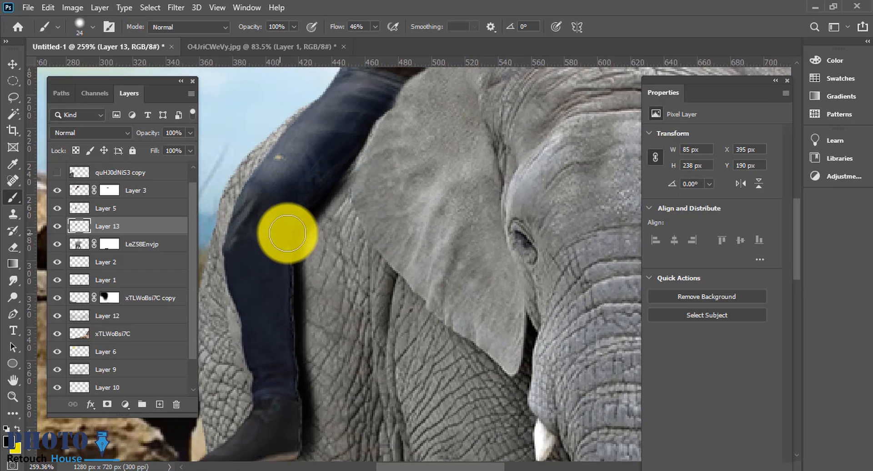
{"action": "scroll", "coordinate": [288, 233], "scroll_direction": "down", "scroll_amount": 5}
{"action": "mouse_move", "coordinate": [322, 176]}
{"action": "left_mouse_down"}
{"action": "mouse_move", "coordinate": [354, 129]}
{"action": "mouse_move", "coordinate": [430, 117]}
{"action": "left_mouse_up"}
{"action": "scroll", "coordinate": [416, 115], "scroll_direction": "up", "scroll_amount": 4}
{"action": "right_click", "coordinate": [416, 115], "text": "alt"}
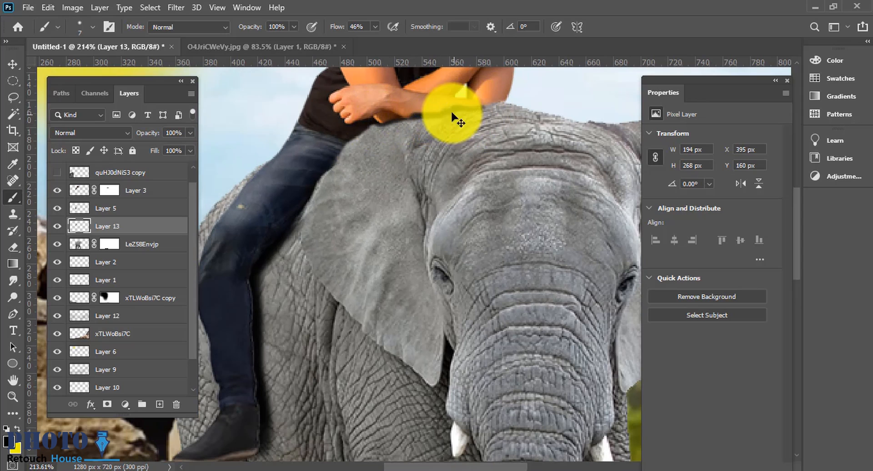
{"action": "scroll", "coordinate": [293, 312], "scroll_direction": "down", "scroll_amount": 4}
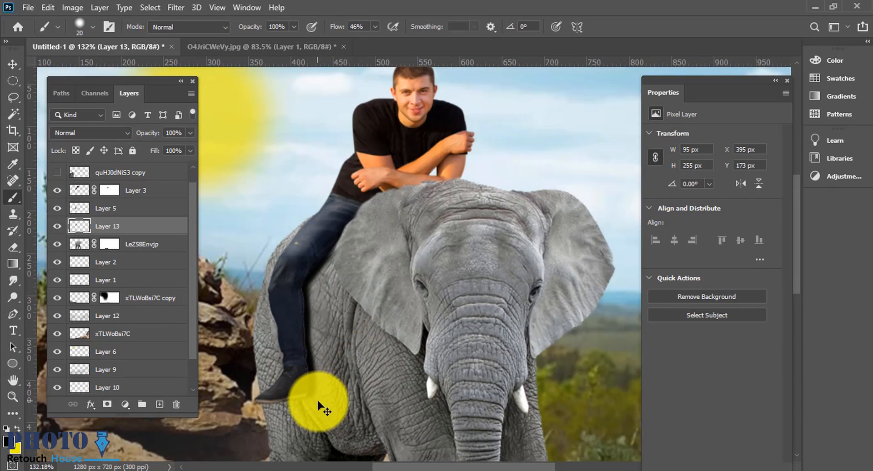
Step: Zoom in and out to inspect the shadows where the man touches the elephant
{"action": "scroll", "coordinate": [318, 407], "scroll_direction": "up", "scroll_amount": 2}
{"action": "scroll", "coordinate": [368, 273], "scroll_direction": "down", "scroll_amount": 3}
{"action": "scroll", "coordinate": [376, 238], "scroll_direction": "up", "scroll_amount": 3}
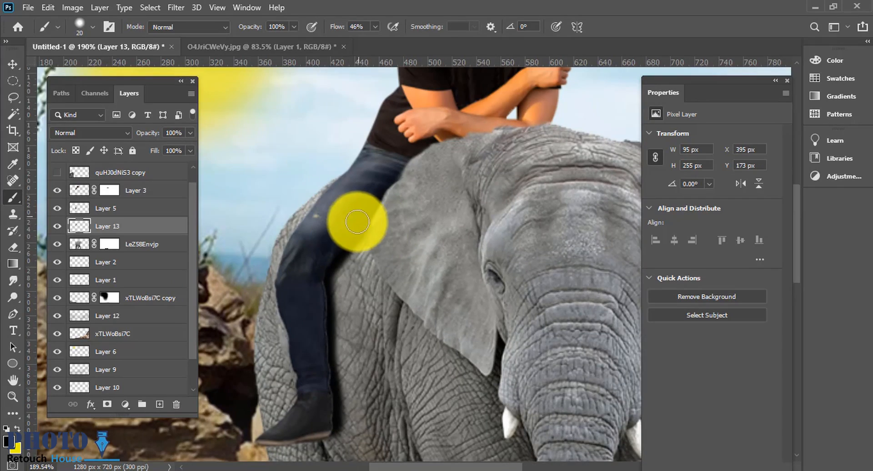
{"action": "scroll", "coordinate": [376, 254], "scroll_direction": "down", "scroll_amount": 2}
{"action": "scroll", "coordinate": [395, 194], "scroll_direction": "up", "scroll_amount": 3}
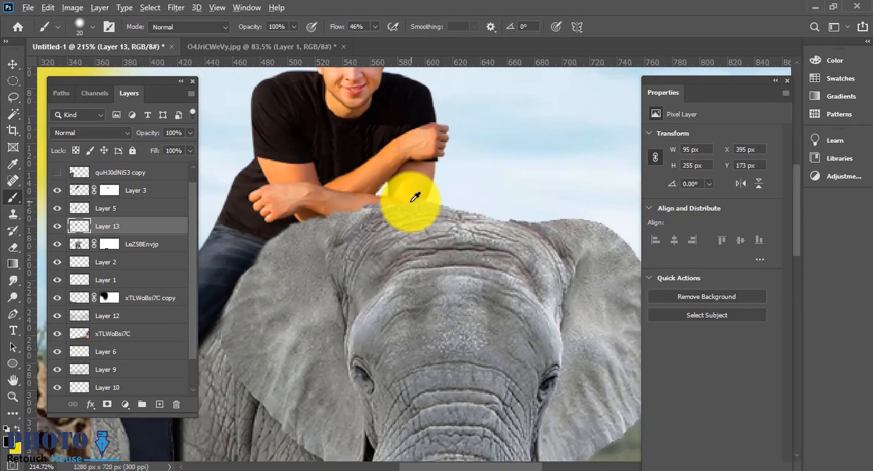
{"action": "scroll", "coordinate": [396, 198], "scroll_direction": "down", "scroll_amount": 5}
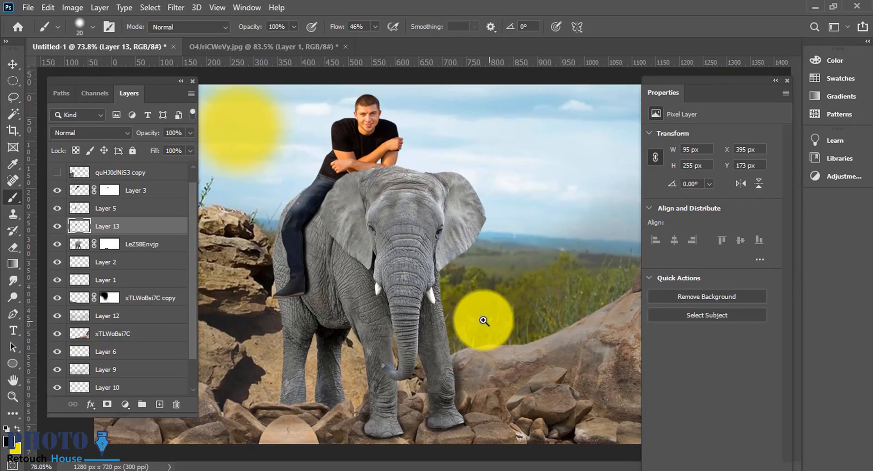
{"action": "scroll", "coordinate": [389, 152], "scroll_direction": "up", "scroll_amount": 5}
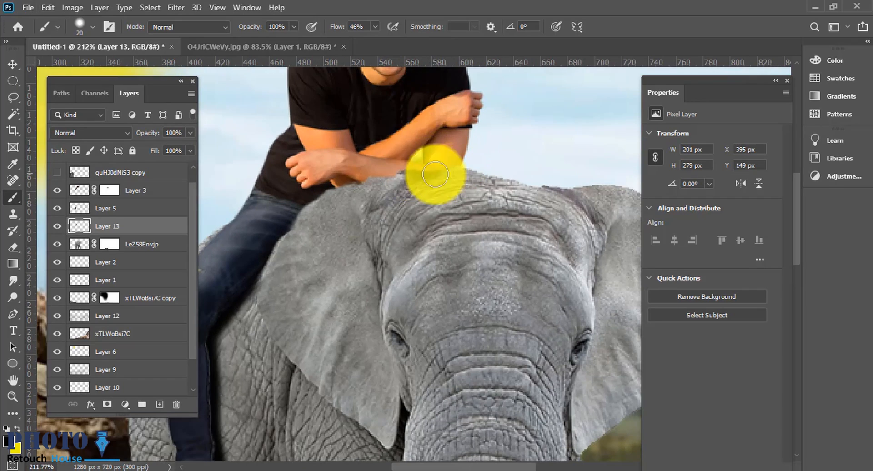
{"action": "scroll", "coordinate": [409, 236], "scroll_direction": "down", "scroll_amount": 5}
Step: Create another new layer and paint a shadow beneath the man's forearm where it rests on the elephant's head
{"action": "left_click", "coordinate": [160, 404]}
{"action": "scroll", "coordinate": [434, 207], "scroll_direction": "up", "scroll_amount": 7}
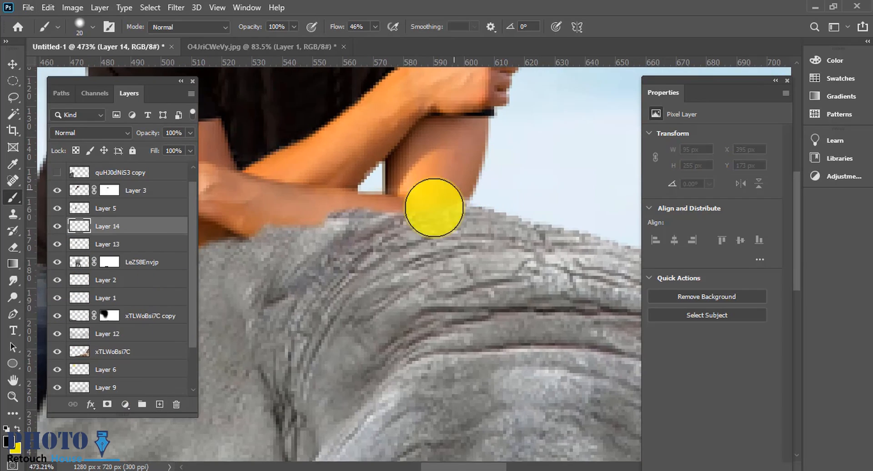
{"action": "mouse_move", "coordinate": [393, 211]}
{"action": "left_mouse_down"}
{"action": "mouse_move", "coordinate": [342, 218]}
{"action": "mouse_move", "coordinate": [426, 249]}
{"action": "mouse_move", "coordinate": [390, 219]}
{"action": "left_mouse_up"}
{"action": "key", "text": "ctrl+z"}
{"action": "scroll", "coordinate": [426, 248], "scroll_direction": "down", "scroll_amount": 3}
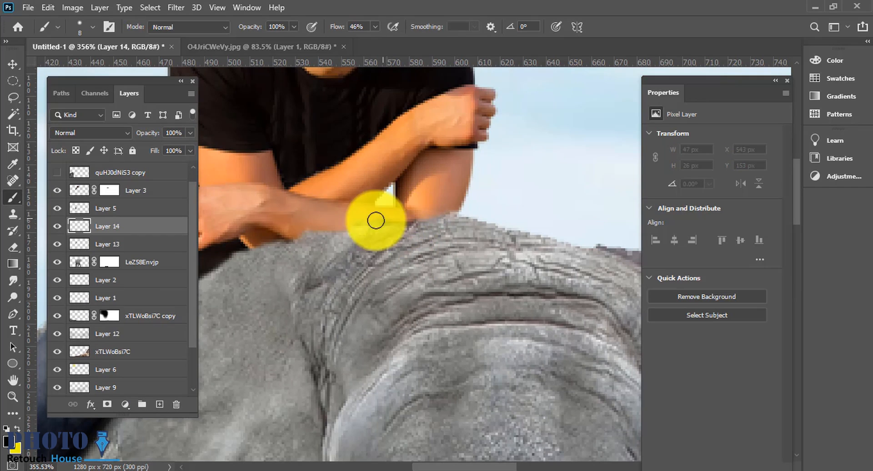
{"action": "scroll", "coordinate": [263, 259], "scroll_direction": "down", "scroll_amount": 3}
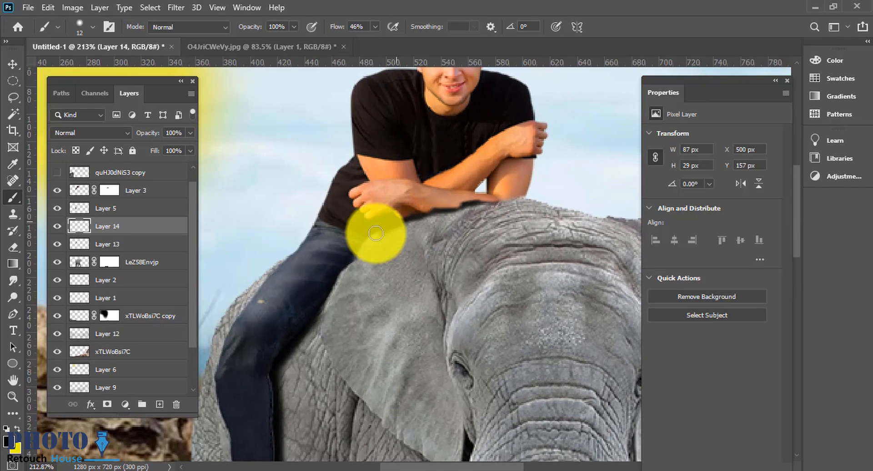
Step: Paint more shadow strokes beneath the man's forearm along the top of the elephant's head
{"action": "mouse_move", "coordinate": [374, 241]}
{"action": "left_mouse_down"}
{"action": "mouse_move", "coordinate": [444, 213]}
{"action": "mouse_move", "coordinate": [512, 200]}
{"action": "left_mouse_up"}
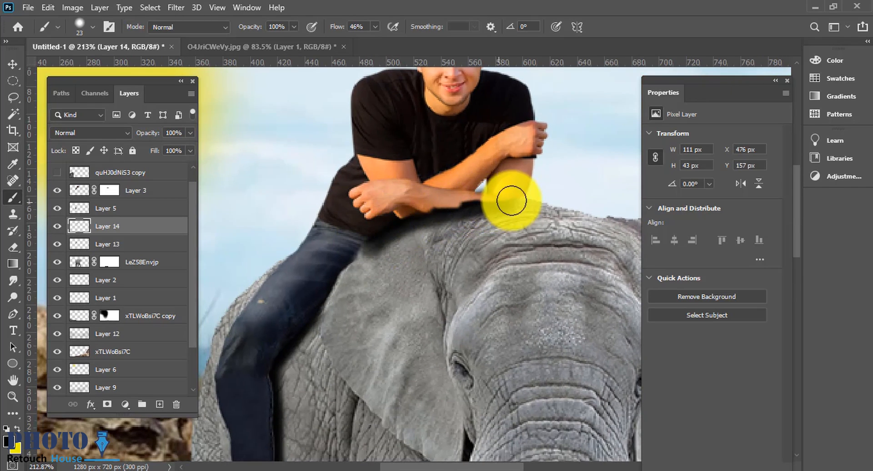
{"action": "left_click_drag", "start_coordinate": [411, 248], "coordinate": [467, 248]}
{"action": "mouse_move", "coordinate": [413, 229]}
{"action": "left_mouse_down"}
{"action": "mouse_move", "coordinate": [447, 247]}
{"action": "mouse_move", "coordinate": [416, 238]}
{"action": "mouse_move", "coordinate": [459, 247]}
{"action": "mouse_move", "coordinate": [494, 230]}
{"action": "mouse_move", "coordinate": [433, 242]}
{"action": "mouse_move", "coordinate": [441, 214]}
{"action": "left_mouse_up"}
Step: Lower the forearm shadow layer's opacity to 49%
{"action": "scroll", "coordinate": [473, 253], "scroll_direction": "down", "scroll_amount": 3}
{"action": "scroll", "coordinate": [485, 279], "scroll_direction": "down", "scroll_amount": 2}
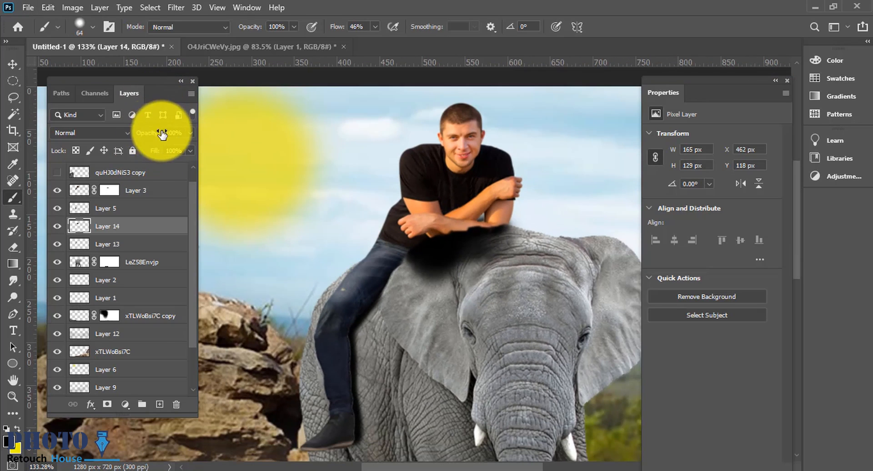
{"action": "left_click_drag", "start_coordinate": [153, 134], "coordinate": [120, 143]}
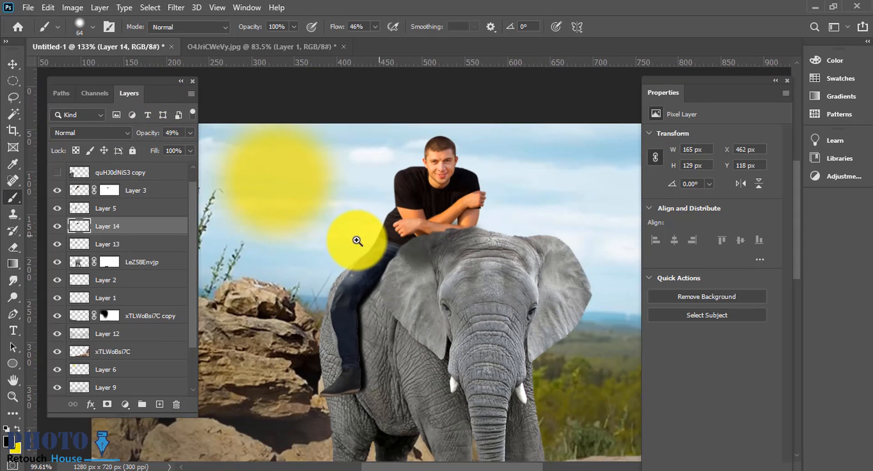
Step: Select the Layer 13 shadow layer and set its opacity to 87%
{"action": "scroll", "coordinate": [501, 255], "scroll_direction": "up", "scroll_amount": 3}
{"action": "scroll", "coordinate": [494, 229], "scroll_direction": "down", "scroll_amount": 5}
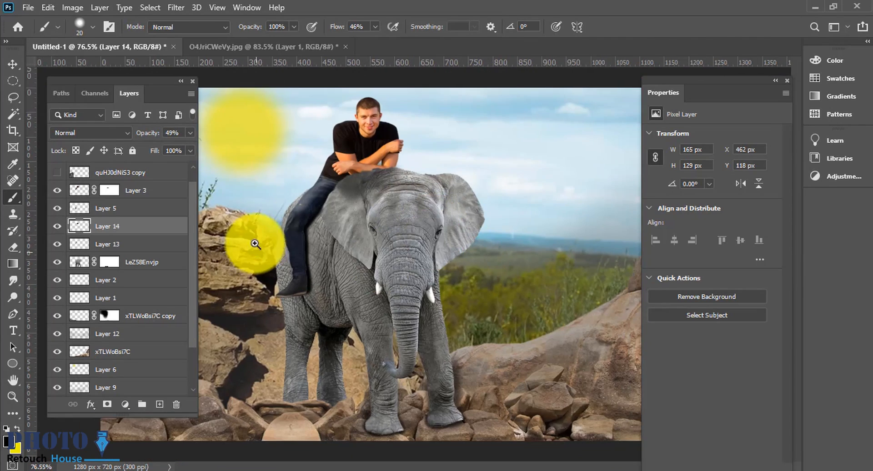
{"action": "scroll", "coordinate": [253, 244], "scroll_direction": "up", "scroll_amount": 2}
{"action": "left_click", "coordinate": [105, 244]}
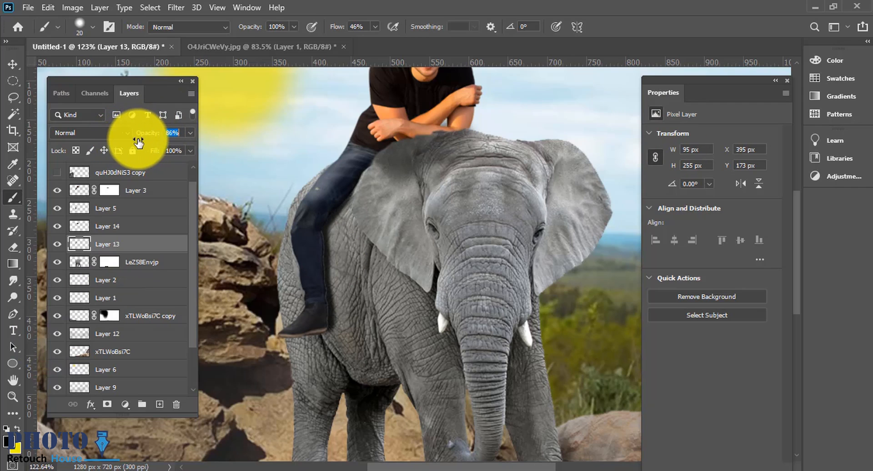
{"action": "scroll", "coordinate": [571, 354], "scroll_direction": "down", "scroll_amount": 5}
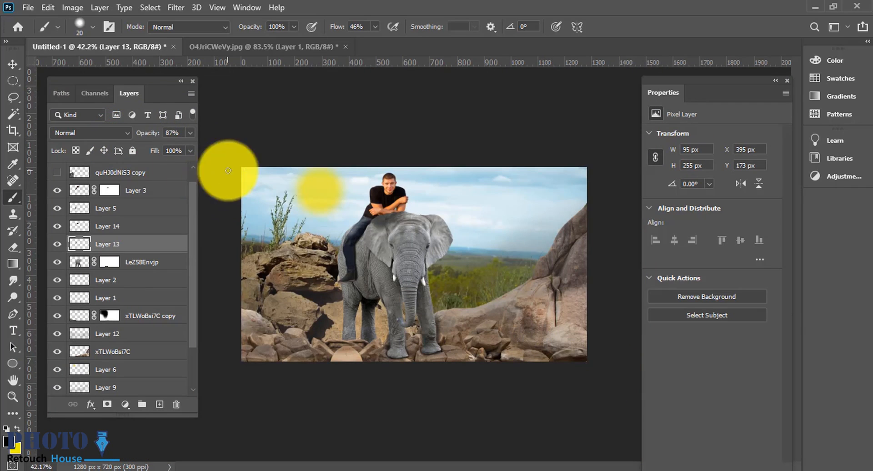
Step: Switch to the Move tool and reposition the sun glow layer in the sky
{"action": "left_click", "coordinate": [12, 62]}
{"action": "left_click_drag", "start_coordinate": [479, 325], "coordinate": [492, 293]}
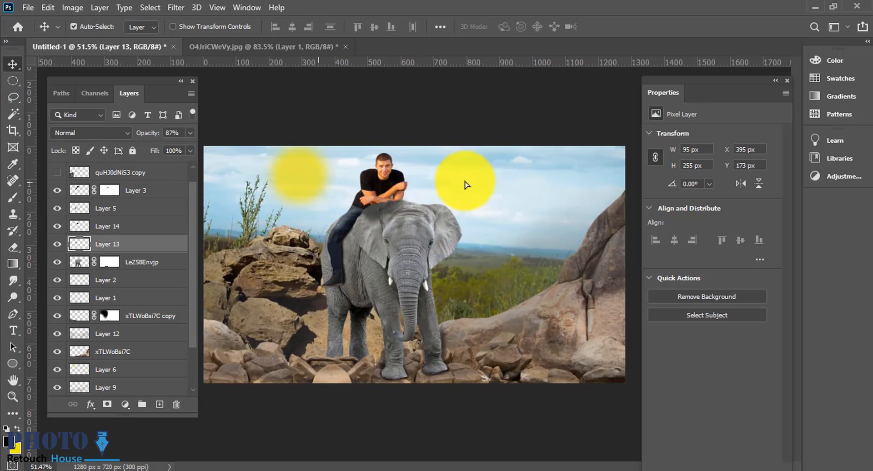
{"action": "left_click_drag", "start_coordinate": [316, 185], "coordinate": [416, 231]}
{"action": "scroll", "coordinate": [409, 225], "scroll_direction": "down", "scroll_amount": 2}
{"action": "scroll", "coordinate": [124, 183], "scroll_direction": "up", "scroll_amount": 1}
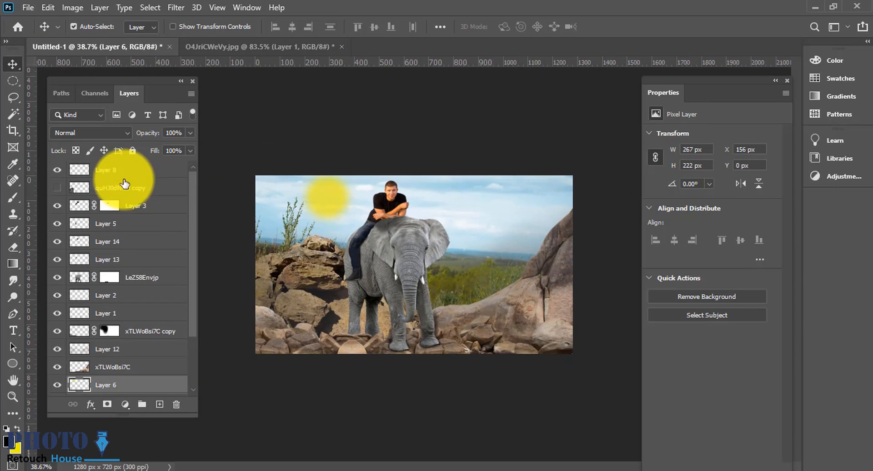
Step: Stamp all visible layers into a new merged layer at the top of the stack
{"action": "key", "text": "ctrl+shift+alt+e"}
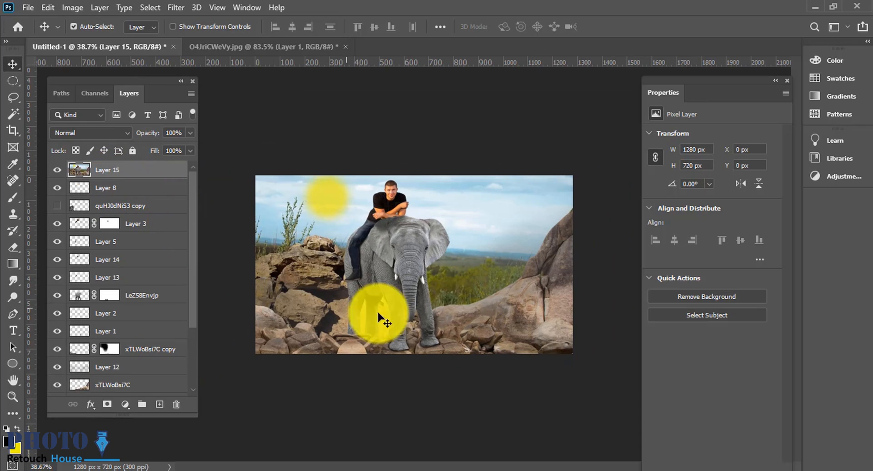
{"action": "scroll", "coordinate": [421, 318], "scroll_direction": "down", "scroll_amount": 1}
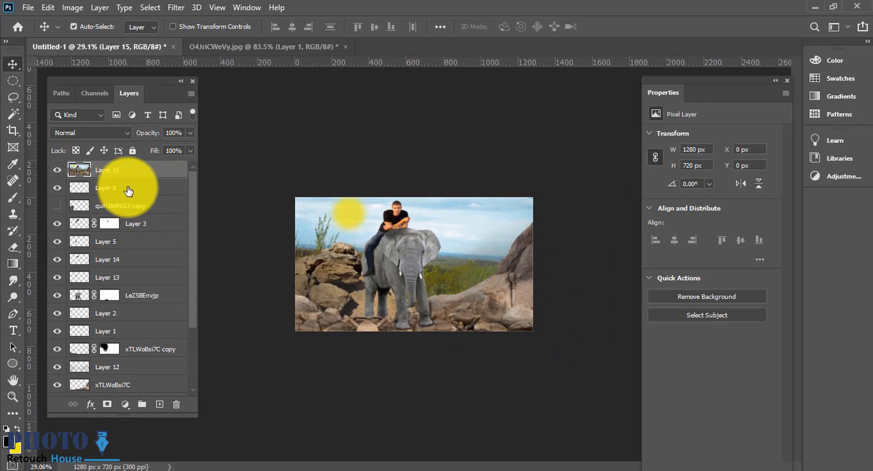
Step: Open the Camera Raw Filter and set Temperature -3, Exposure -0.25, Contrast +7, Highlights +7, Whites +21, Blacks +20
{"action": "left_click", "coordinate": [184, 6]}
{"action": "left_click", "coordinate": [199, 85]}
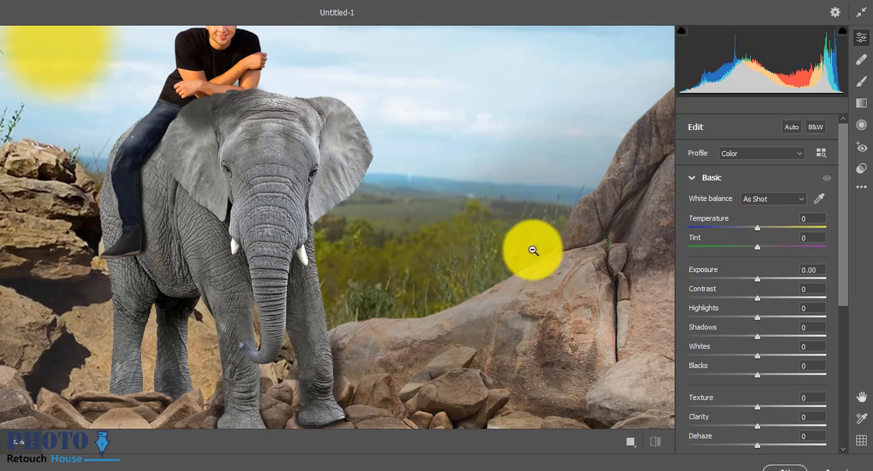
{"action": "left_click", "coordinate": [534, 251]}
{"action": "mouse_move", "coordinate": [758, 227]}
{"action": "left_mouse_down"}
{"action": "mouse_move", "coordinate": [788, 226]}
{"action": "mouse_move", "coordinate": [743, 228]}
{"action": "mouse_move", "coordinate": [755, 227]}
{"action": "left_mouse_up"}
{"action": "left_click_drag", "start_coordinate": [767, 278], "coordinate": [762, 318]}
{"action": "left_click_drag", "start_coordinate": [758, 356], "coordinate": [771, 377]}
{"action": "key", "text": "ctrl+minus"}
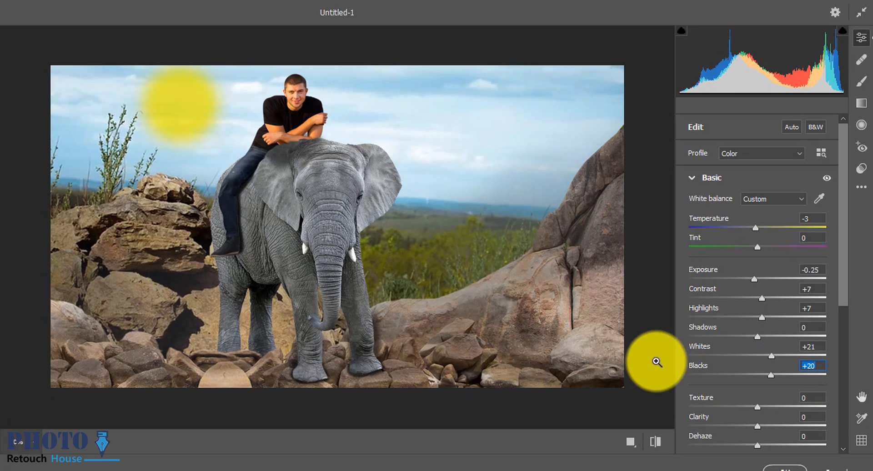
Step: Set Texture to +34, Clarity to +23 and Dehaze to +21 in Camera Raw
{"action": "left_click_drag", "start_coordinate": [763, 407], "coordinate": [772, 441]}
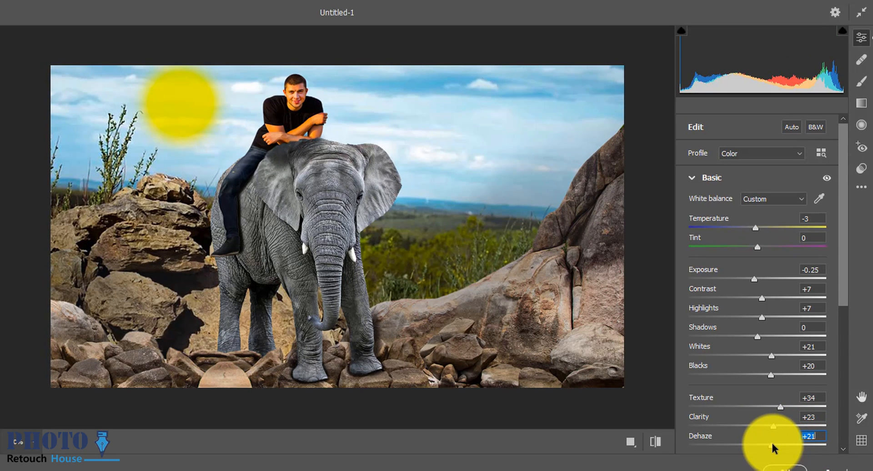
{"action": "scroll", "coordinate": [736, 407], "scroll_direction": "down", "scroll_amount": 2}
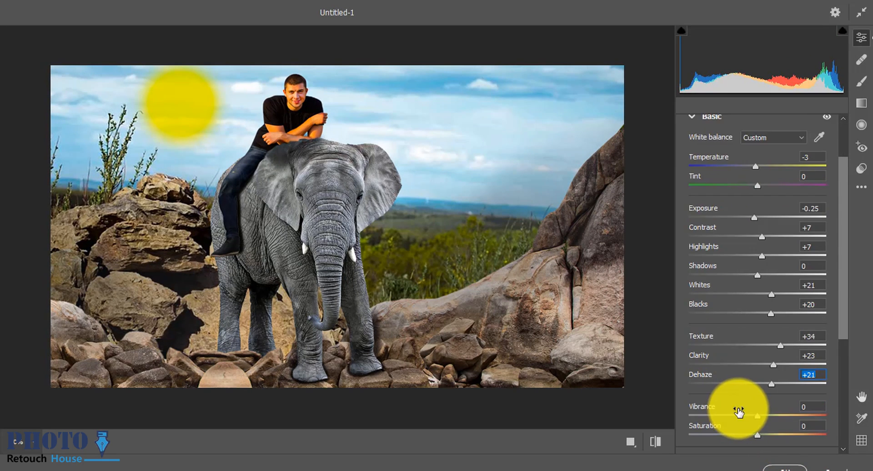
{"action": "scroll", "coordinate": [738, 412], "scroll_direction": "down", "scroll_amount": 6}
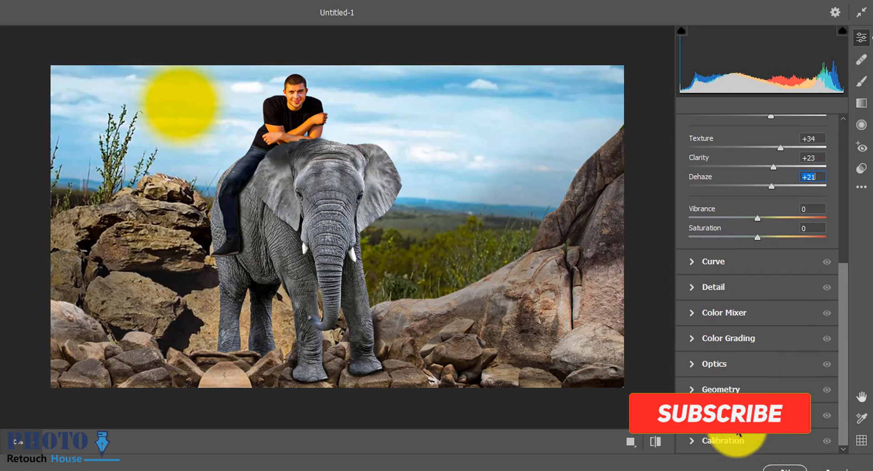
Step: Add Effects with Grain at 13 and Vignetting at -17
{"action": "left_click", "coordinate": [727, 415]}
{"action": "left_click_drag", "start_coordinate": [691, 387], "coordinate": [717, 388]}
{"action": "left_click_drag", "start_coordinate": [758, 407], "coordinate": [705, 389]}
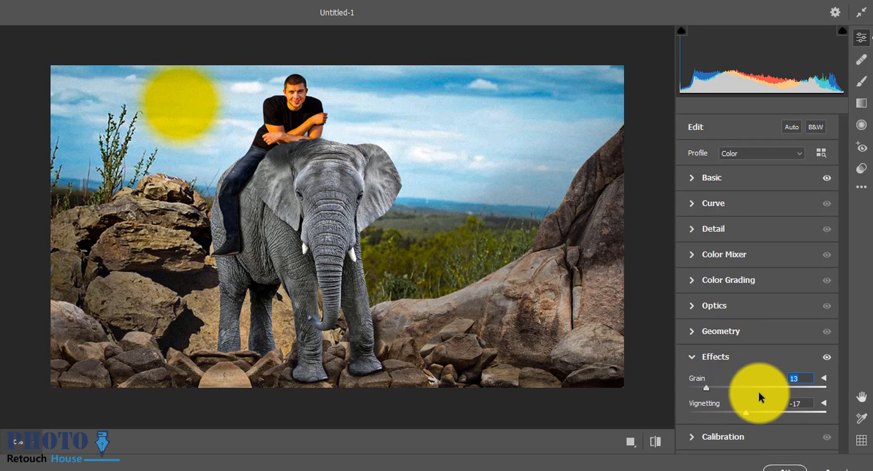
Step: Set Calibration Green Primary Hue -11, Saturation -1 and Blue Primary Saturation +36, then apply the filter
{"action": "left_click", "coordinate": [730, 437]}
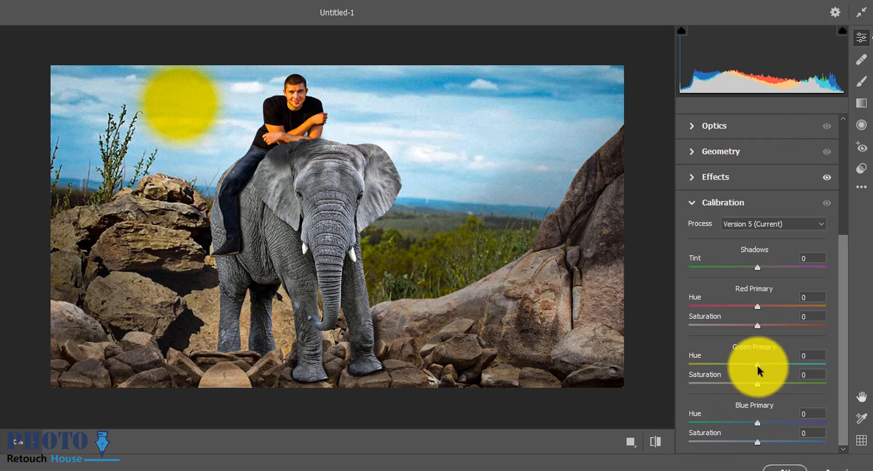
{"action": "left_click_drag", "start_coordinate": [757, 364], "coordinate": [759, 385]}
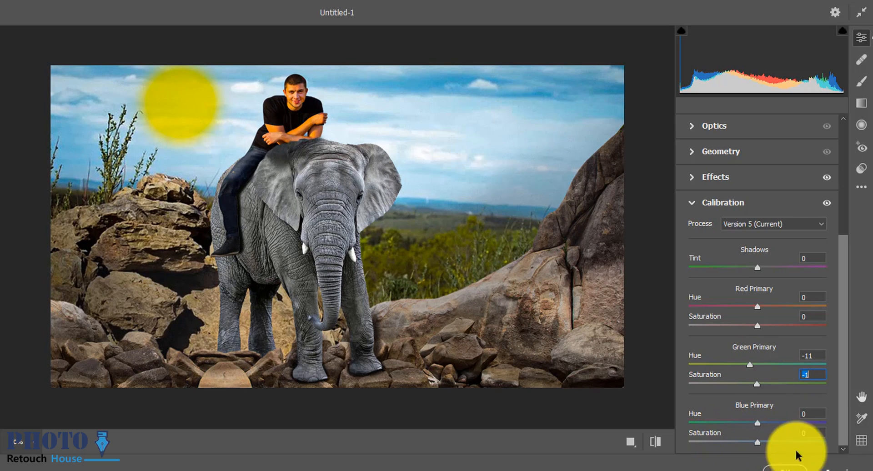
{"action": "left_click_drag", "start_coordinate": [757, 442], "coordinate": [781, 439]}
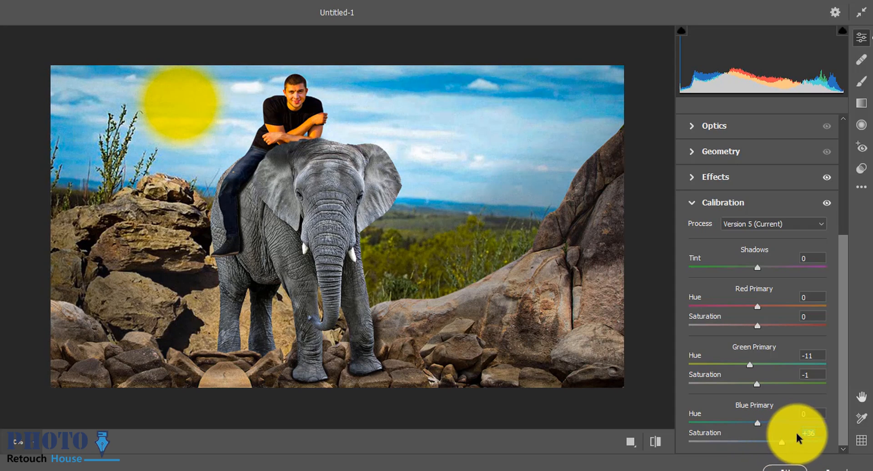
{"action": "left_click", "coordinate": [794, 468]}
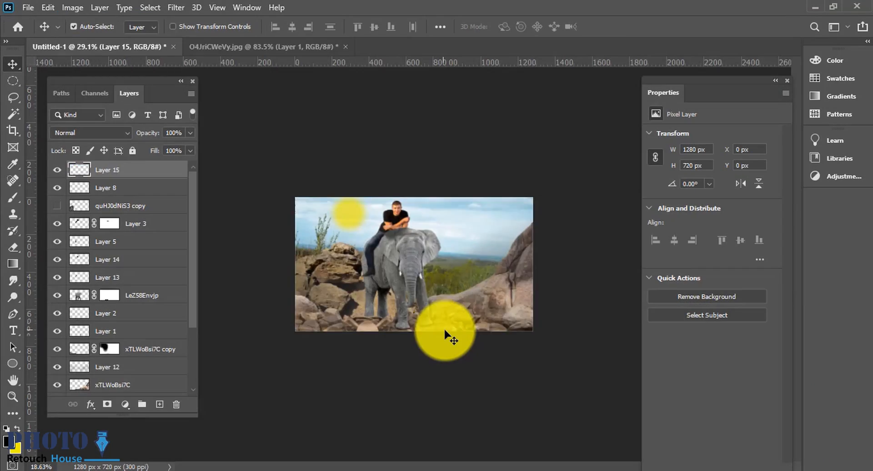
{"action": "left_click_drag", "start_coordinate": [463, 237], "coordinate": [453, 250]}
{"action": "key", "text": "ctrl+0"}
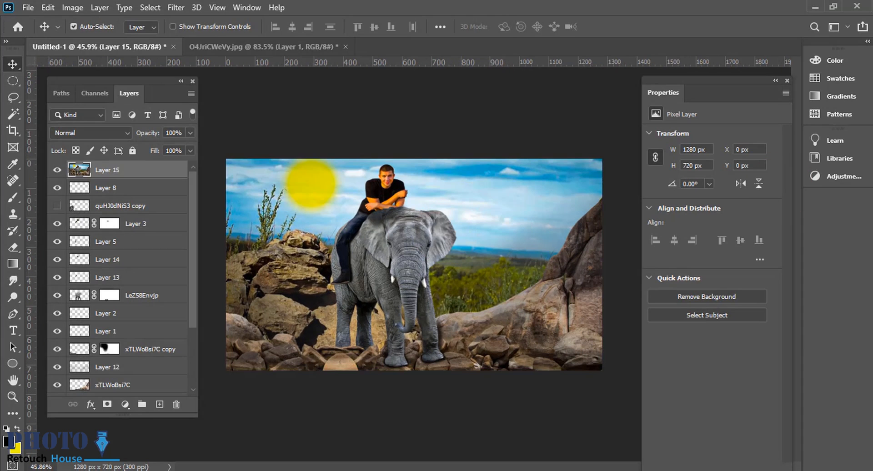